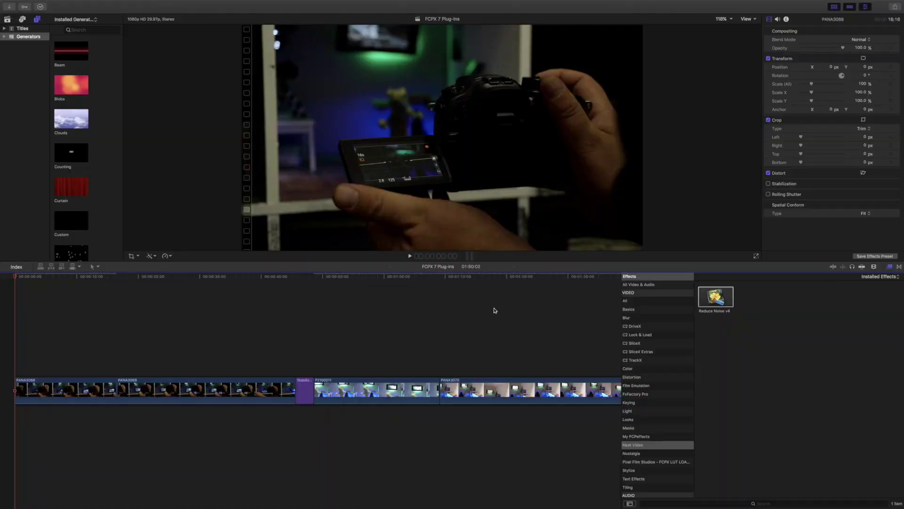
- Apply Neat Video's Reduce Noise v4 to clip P2100211 and open its Neat Video options window
click(330, 315)
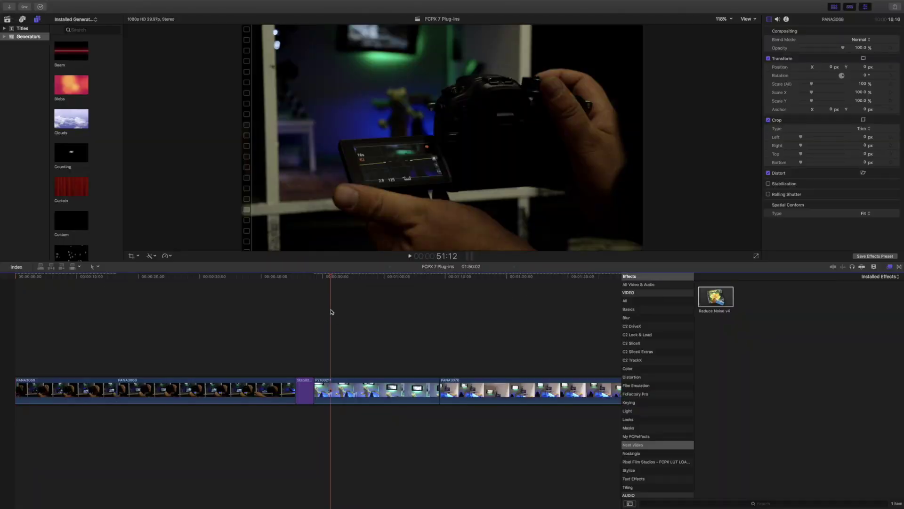
click(355, 309)
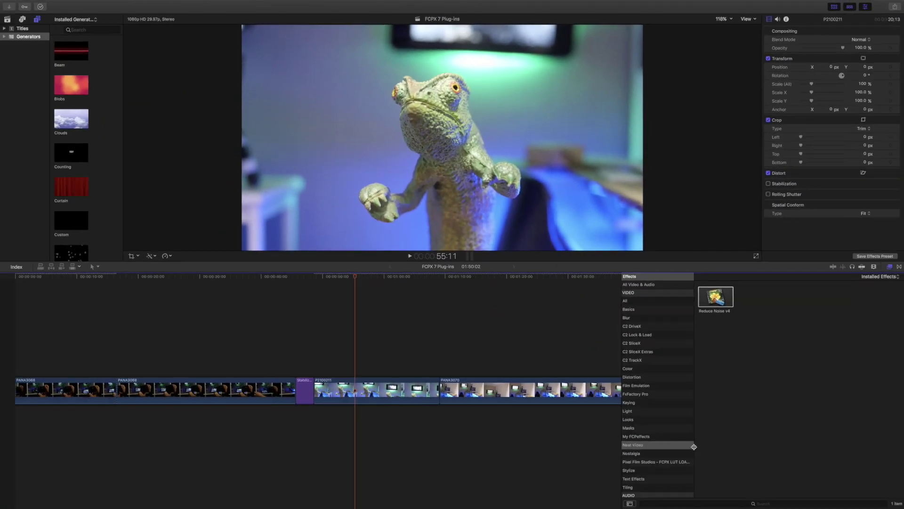
click(652, 446)
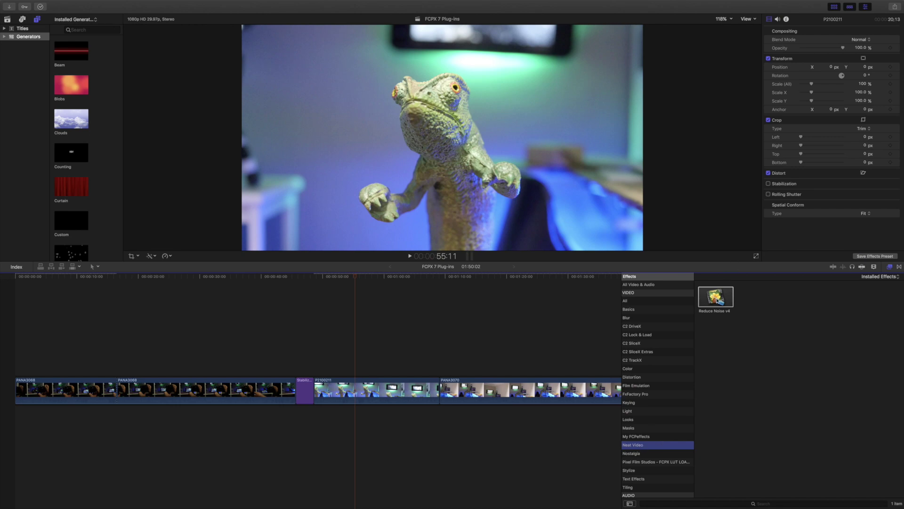
drag(717, 300, 367, 389)
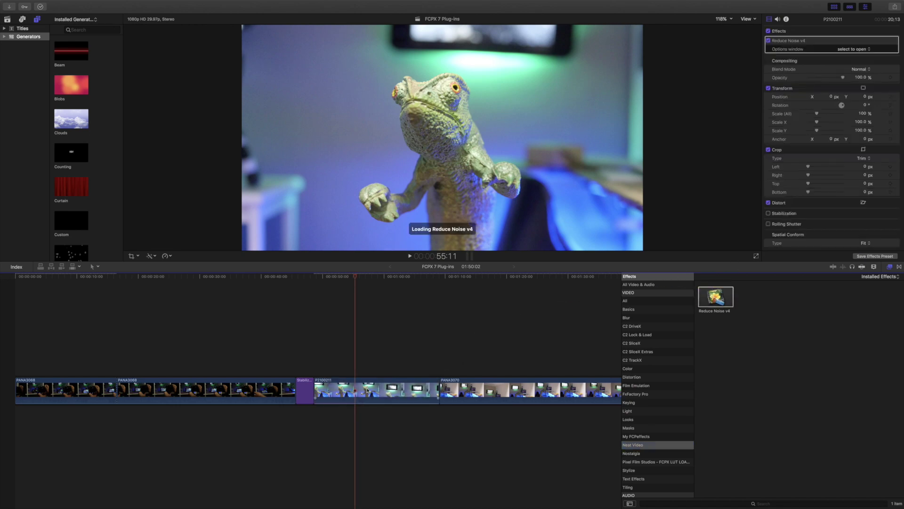
click(852, 49)
click(855, 49)
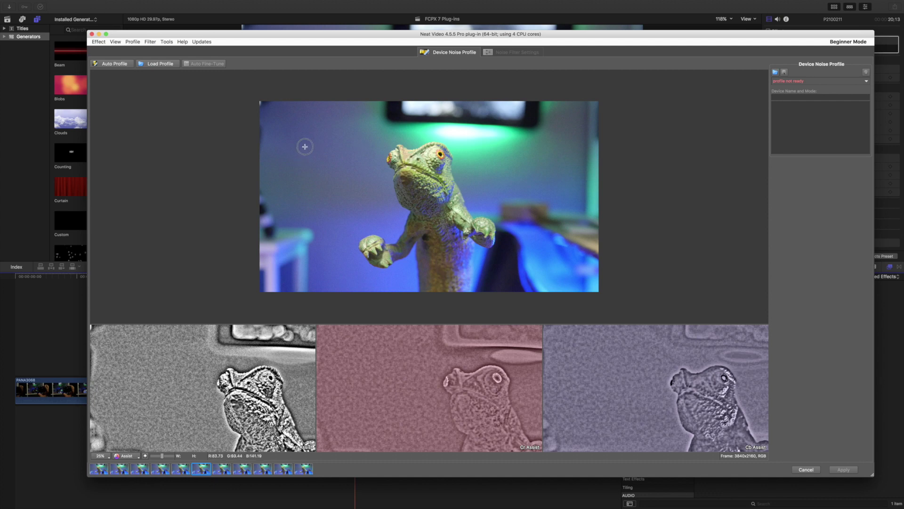
- Sample a uniform background area, run Auto Profile, then go to Noise Filter Settings
drag(305, 147, 340, 178)
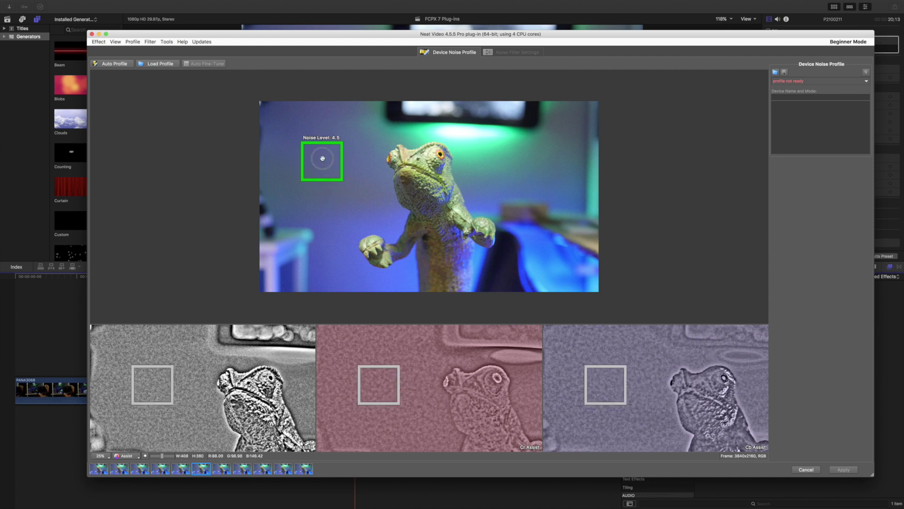
drag(322, 158, 340, 198)
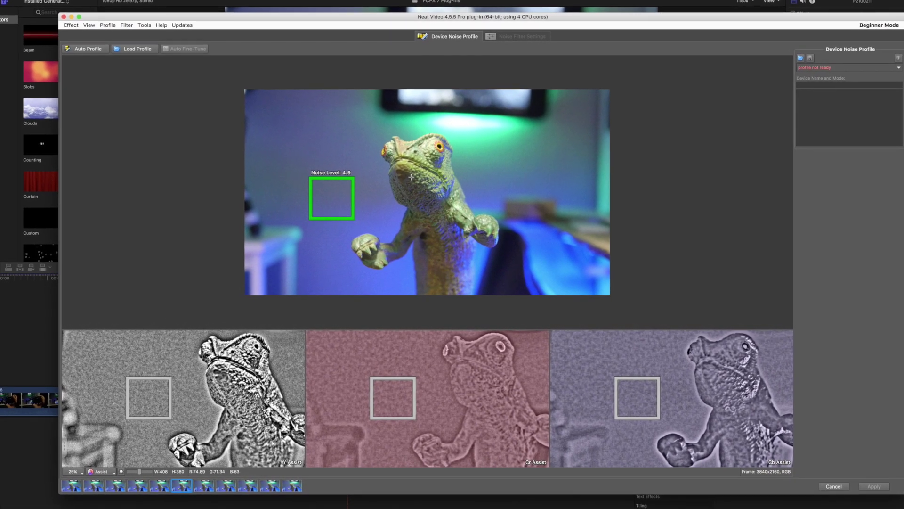
drag(411, 177, 426, 191)
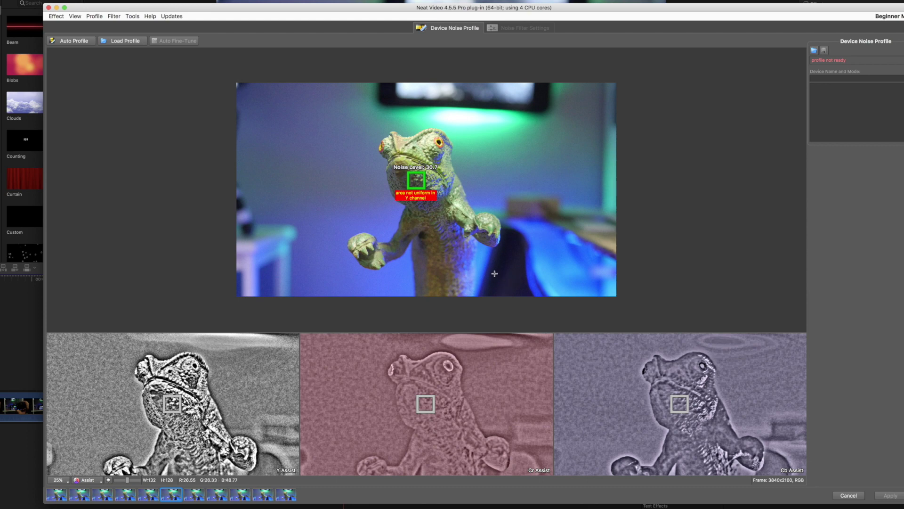
drag(493, 276, 513, 278)
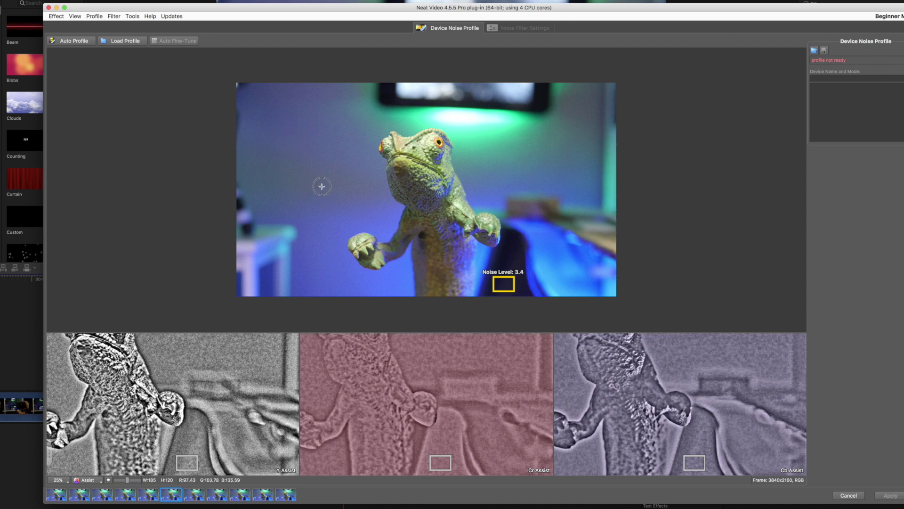
drag(342, 206, 310, 179)
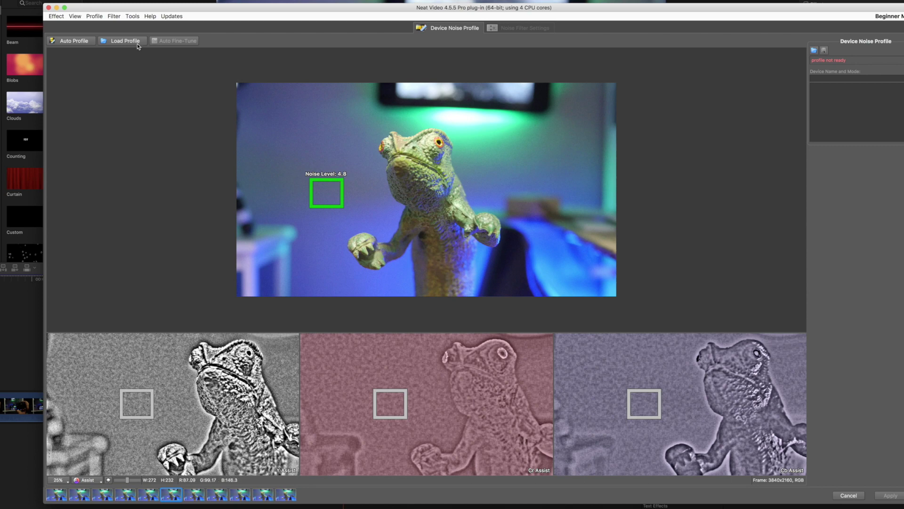
click(75, 41)
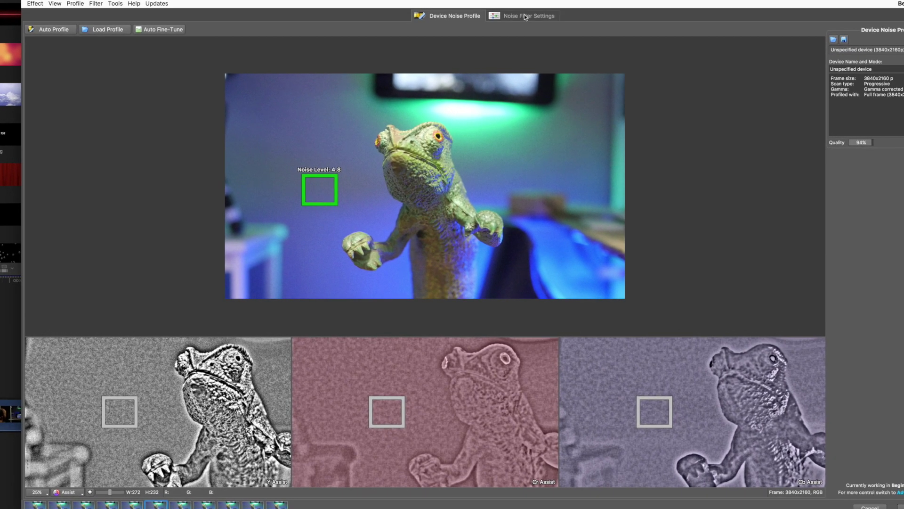
click(525, 16)
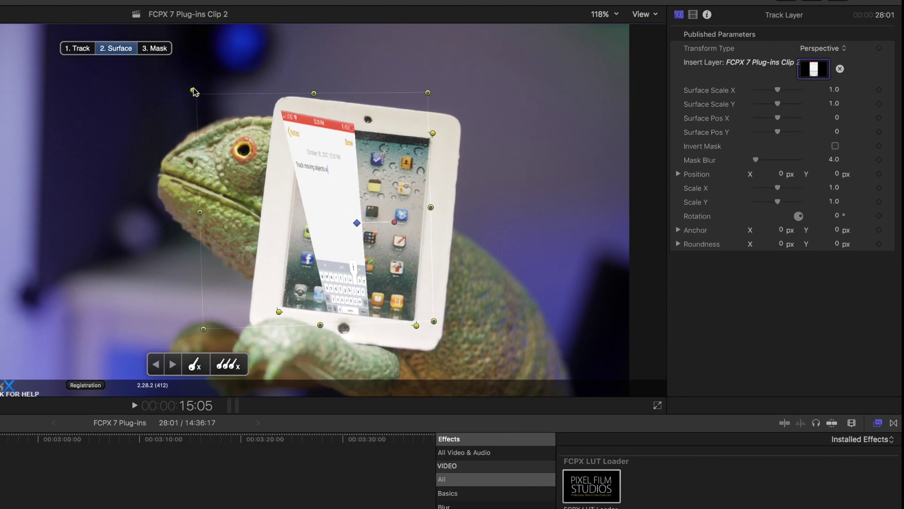
- Set the viewer to 100% and pin the four TrackX surface corners onto the tablet screen
click(626, 27)
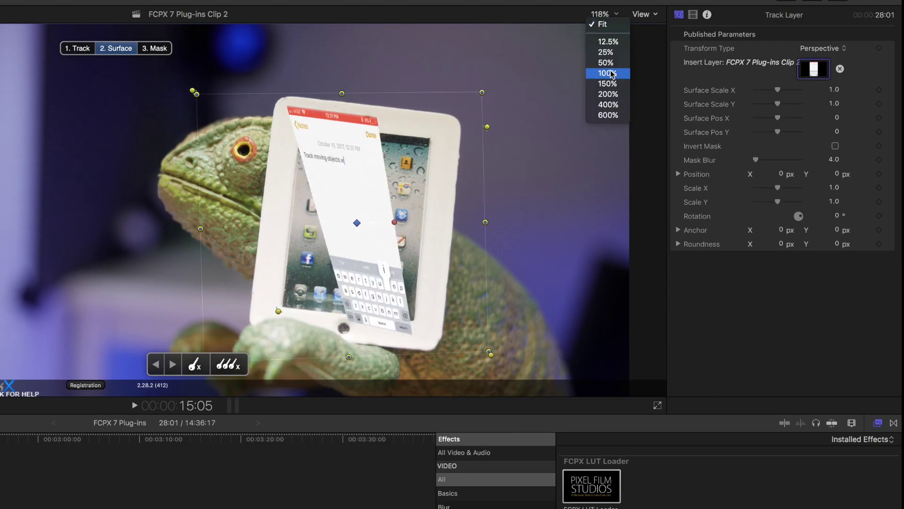
click(628, 92)
drag(201, 124, 248, 134)
drag(203, 341, 253, 315)
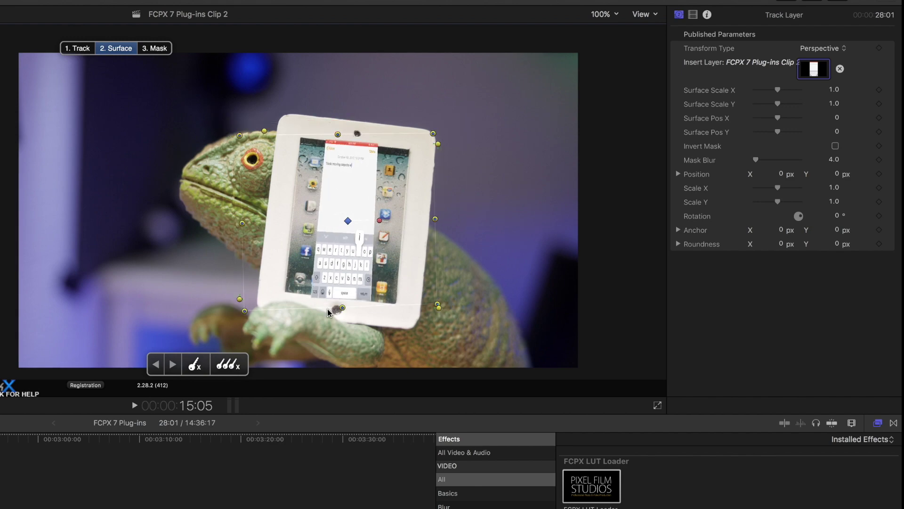
drag(474, 328, 454, 307)
drag(469, 121, 455, 151)
- Stretch the phone layer to Surface Scale X 1.91 and play back the result
drag(777, 89, 798, 90)
drag(777, 117, 777, 118)
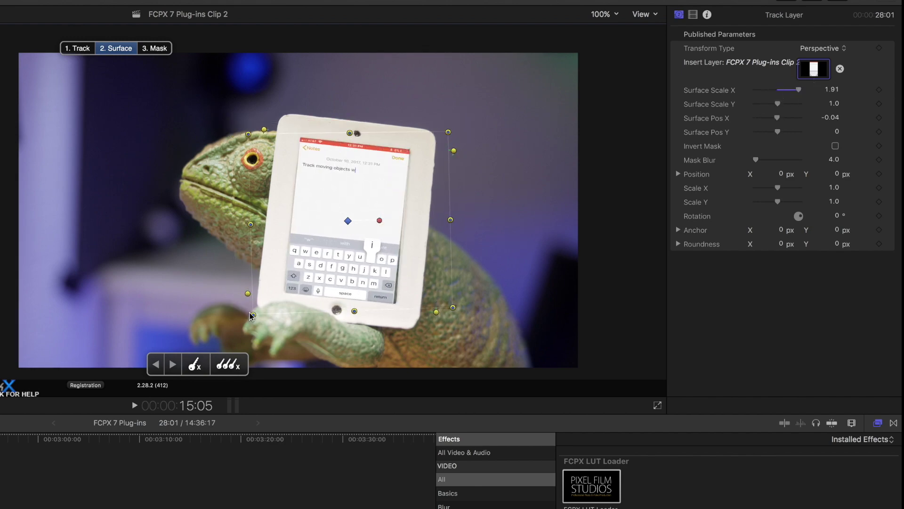
key(space)
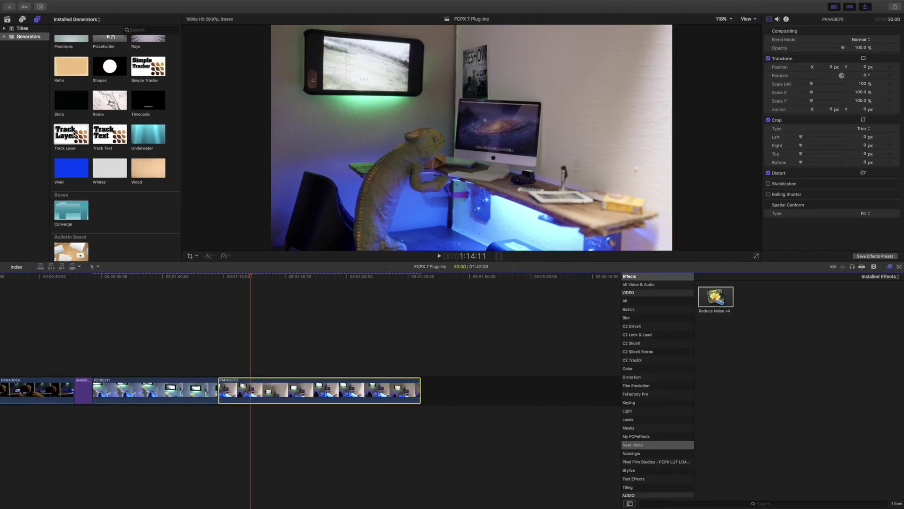
- Stack a Track Layer and GOPR0684 above the desk clip PANA3070, lengthening and trimming them
drag(73, 134, 218, 342)
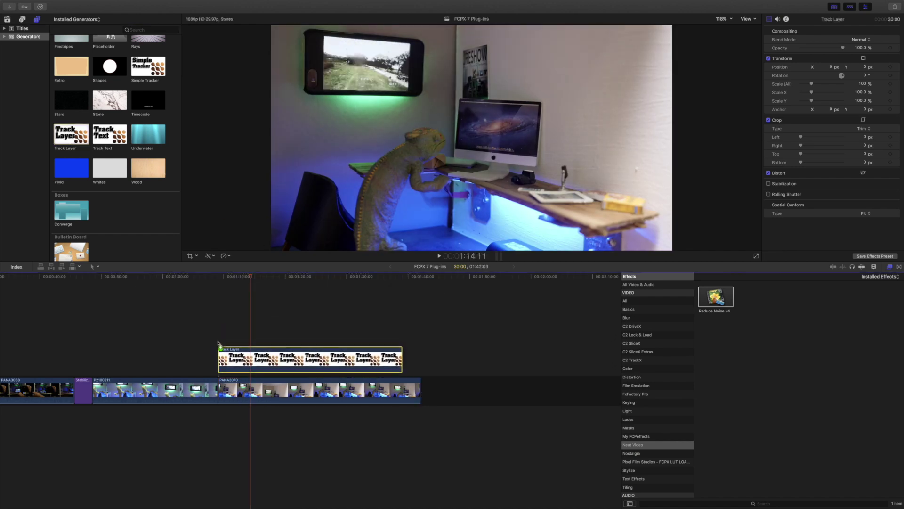
drag(402, 355, 419, 356)
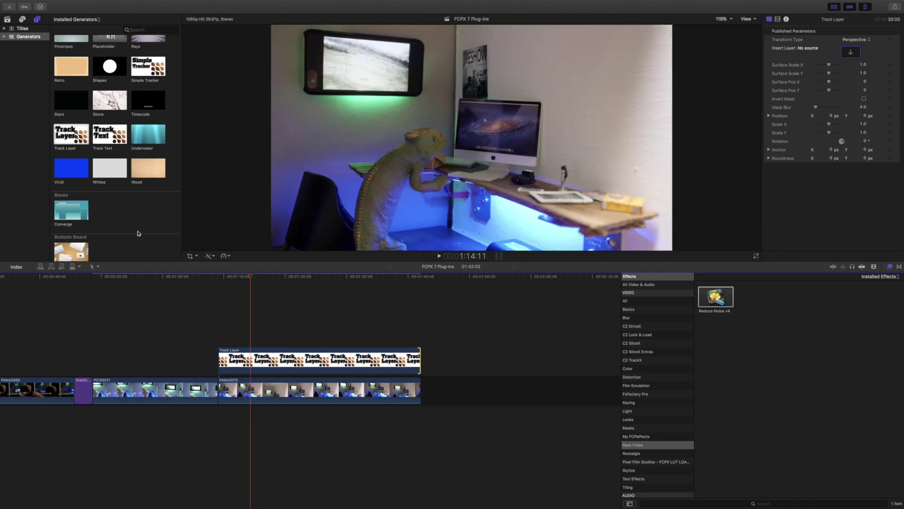
click(7, 20)
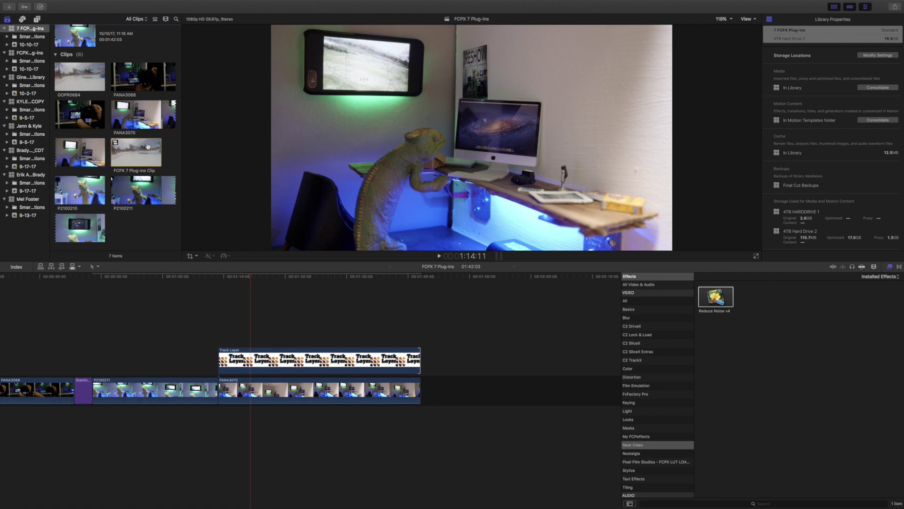
click(69, 81)
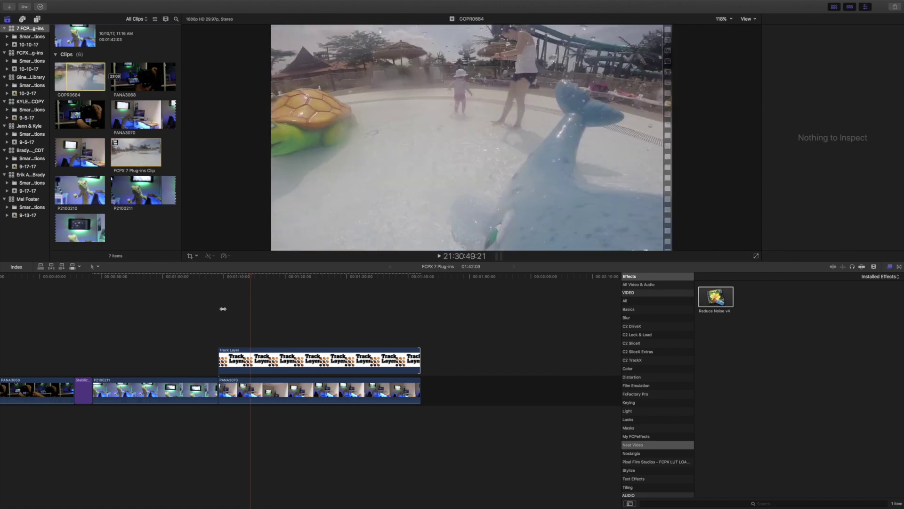
drag(77, 71, 220, 328)
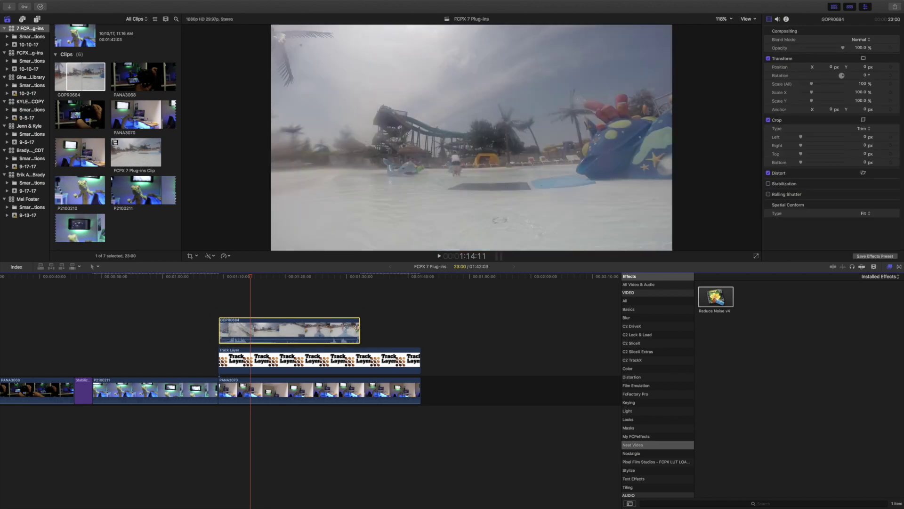
drag(386, 328, 419, 326)
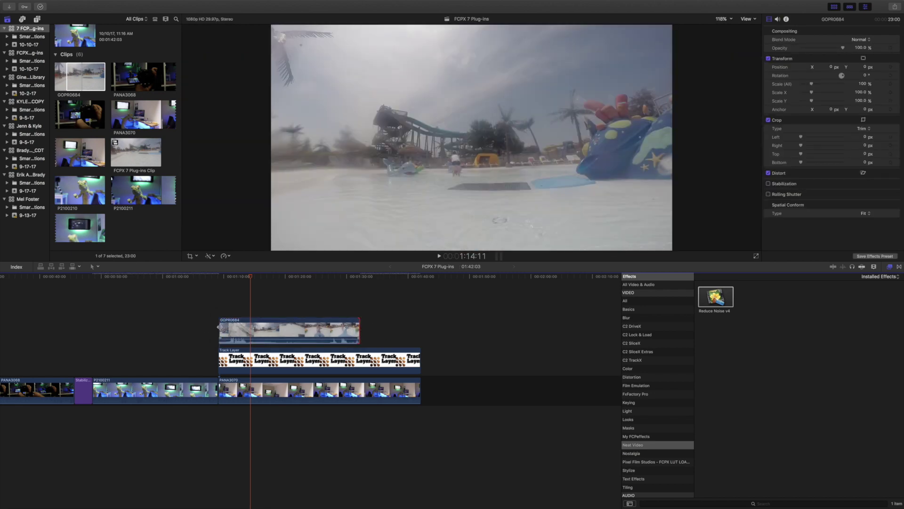
mouse_move(219, 327)
mouse_down()
mouse_move(105, 325)
mouse_move(237, 328)
mouse_up()
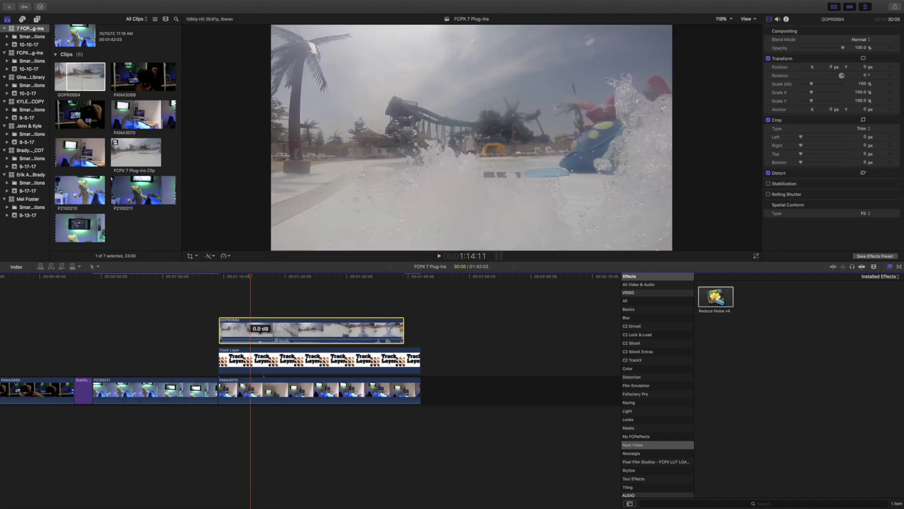
- Trim the Track Layer and PANA3070 to end at GOPR0684's end with Trim End
drag(248, 277, 404, 278)
click(402, 361)
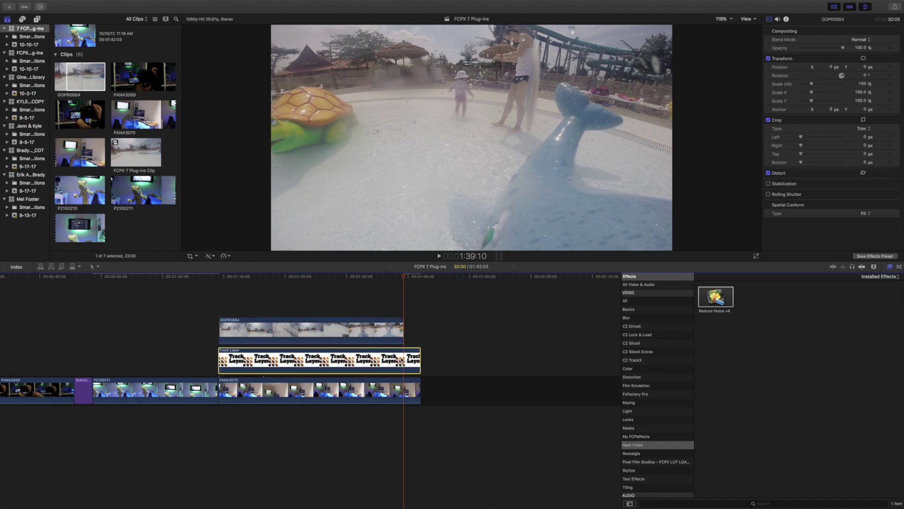
super+click(402, 391)
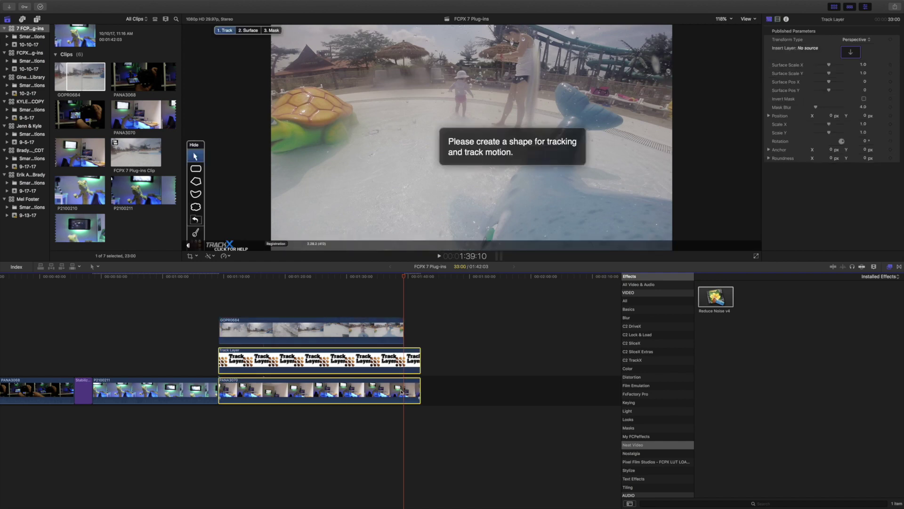
click(91, 4)
key(Escape)
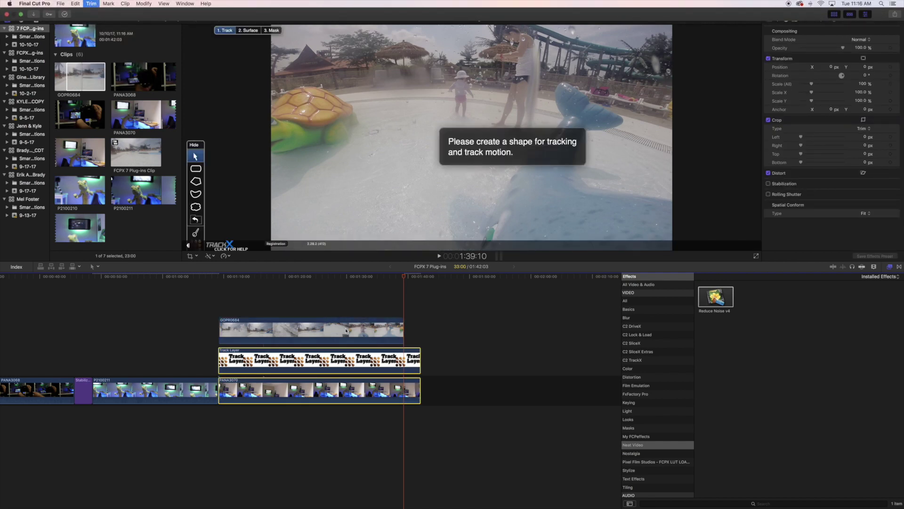
key(alt+])
click(412, 391)
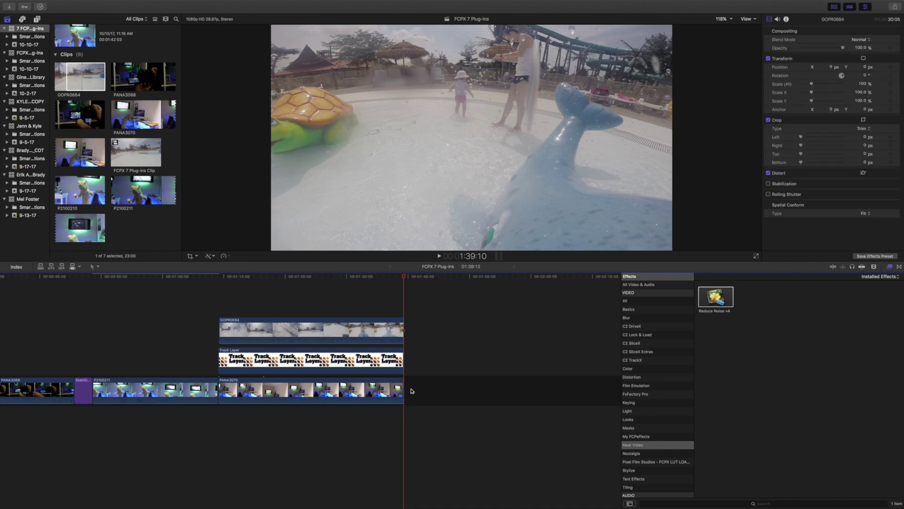
- Turn GOPR0684 into a new compound clip and delete it from the timeline
click(307, 306)
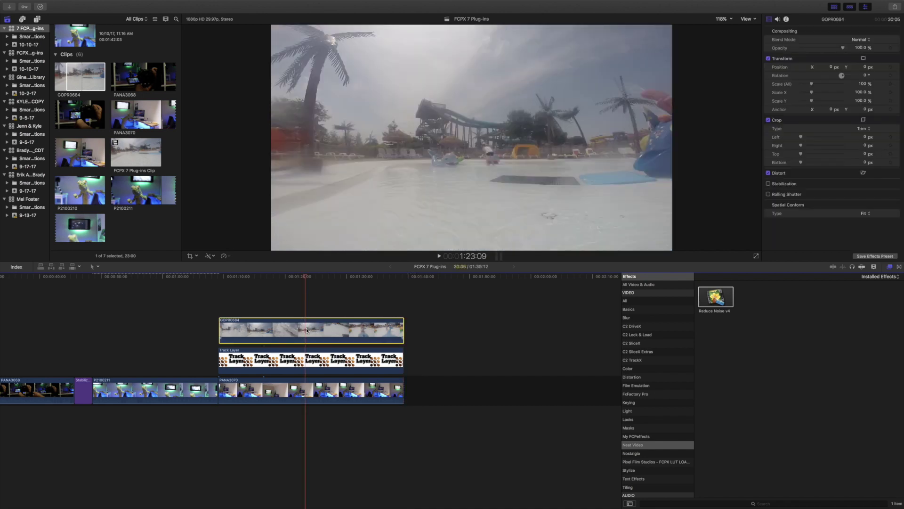
right_click(311, 332)
click(314, 332)
key(Return)
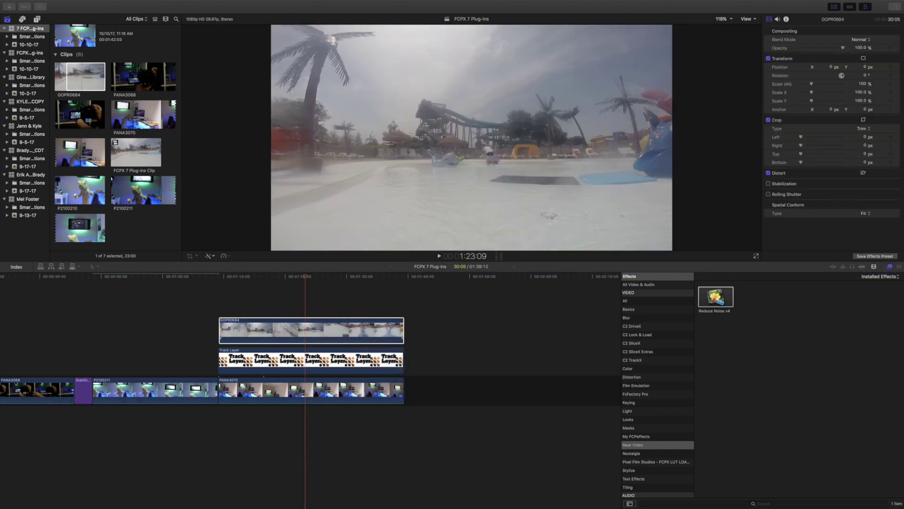
key(Delete)
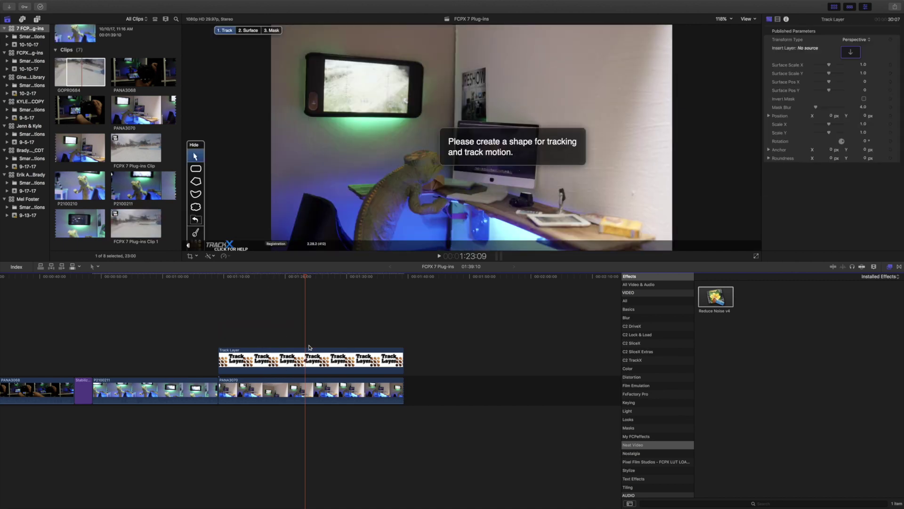
- Select the Track Layer, zoom the viewer to 200% and draft a polygon shape around the monitor
click(327, 357)
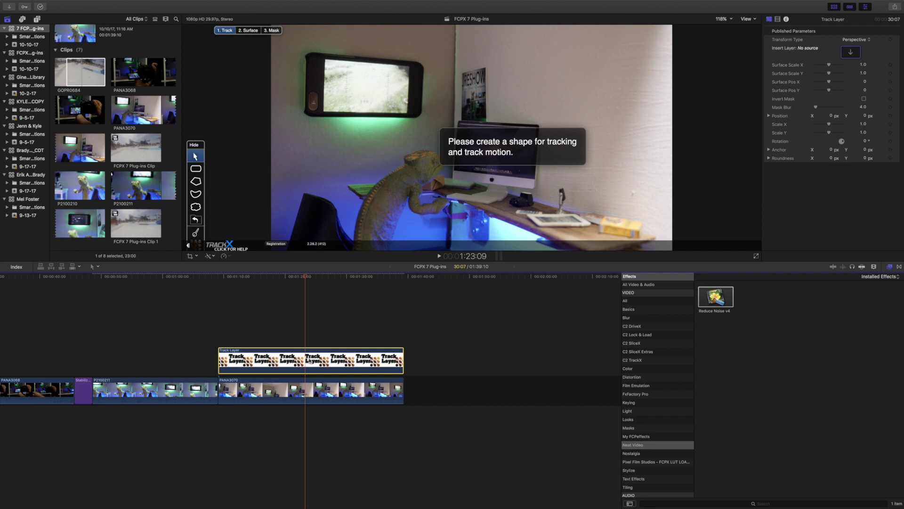
click(195, 181)
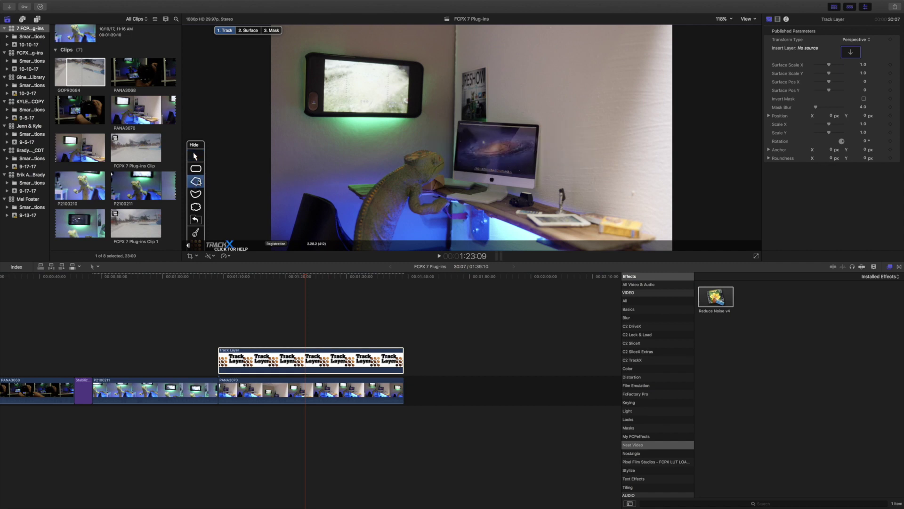
click(719, 20)
click(730, 68)
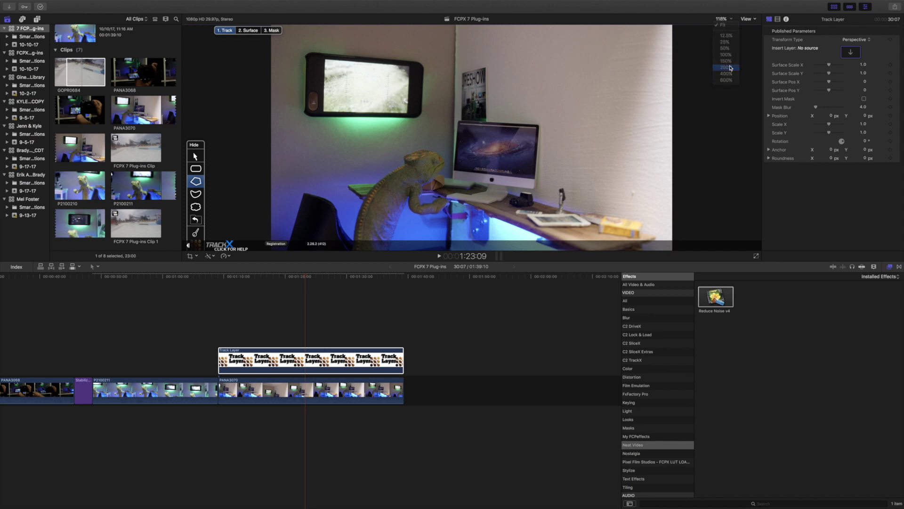
click(446, 191)
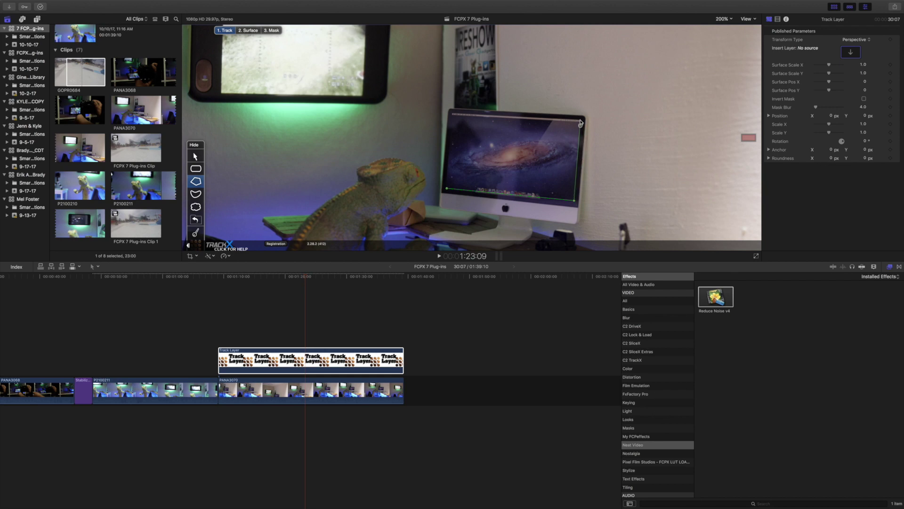
click(454, 113)
click(447, 190)
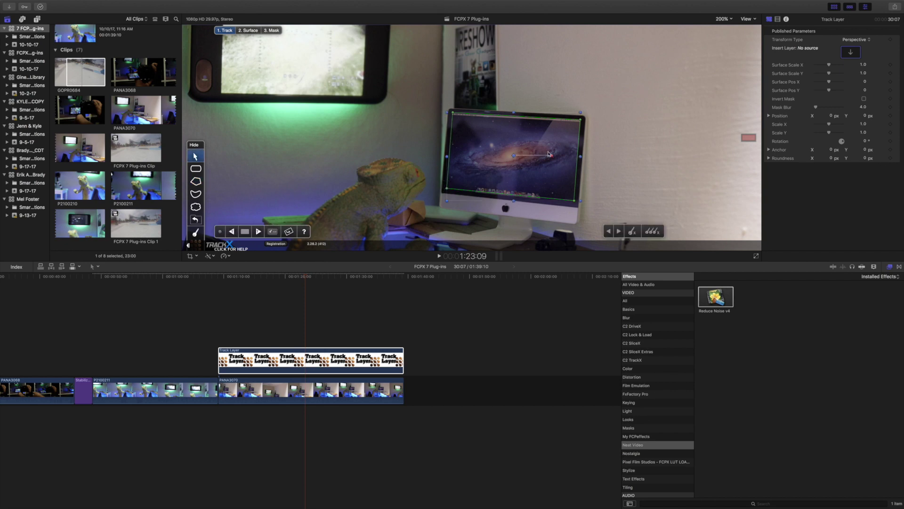
- Return the playhead to the clip start at 1:09:08 to redraw the tracking shape
click(219, 277)
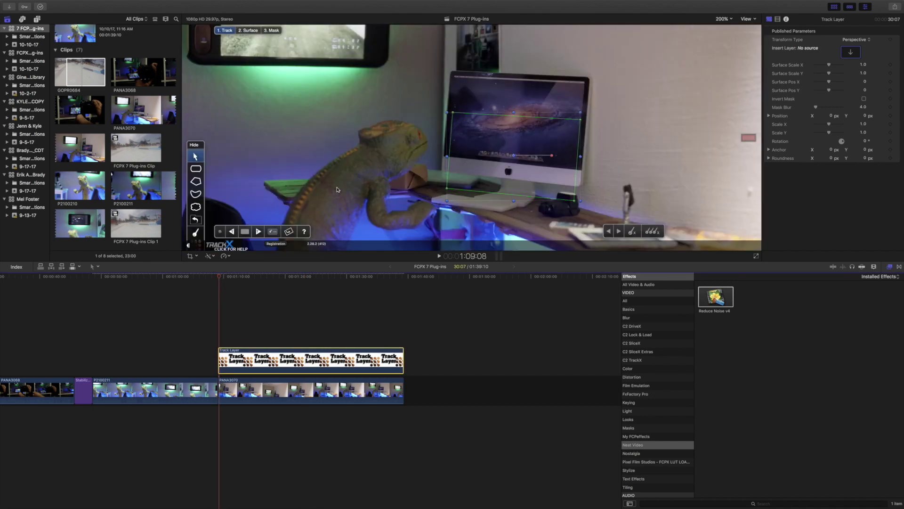
click(197, 182)
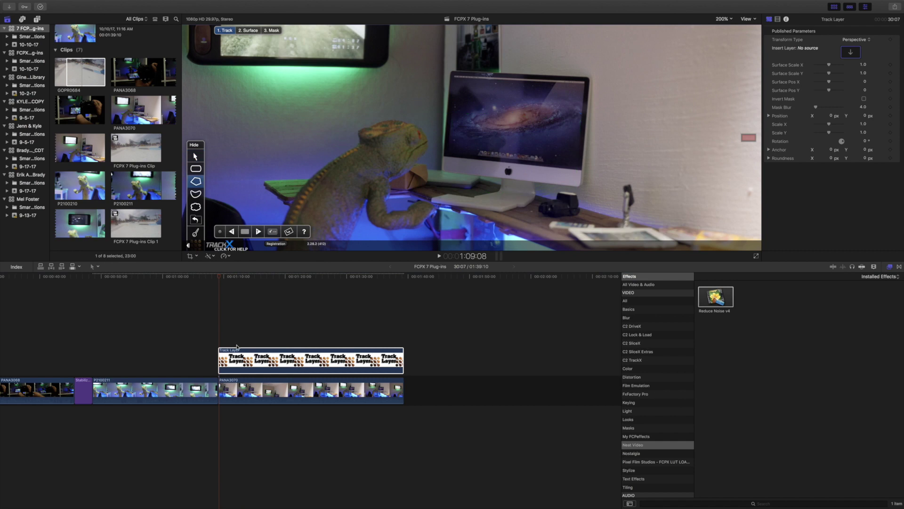
click(309, 320)
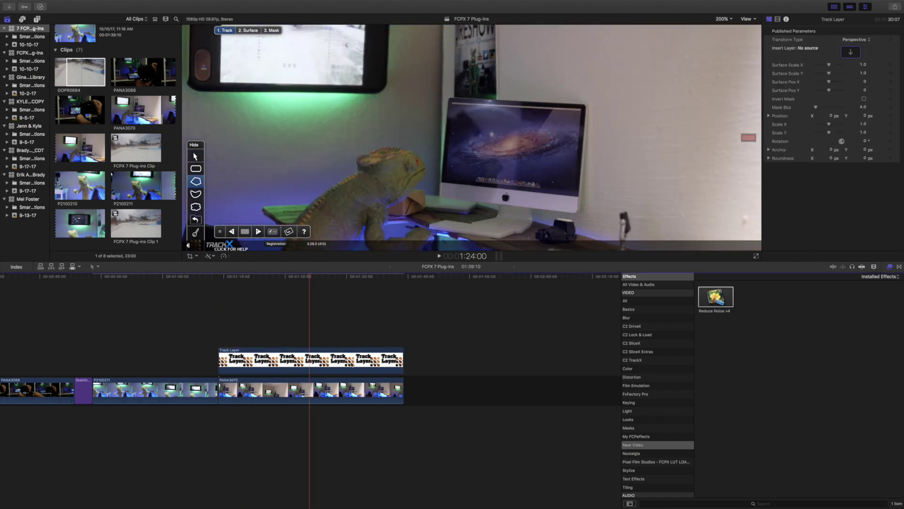
click(262, 276)
click(221, 277)
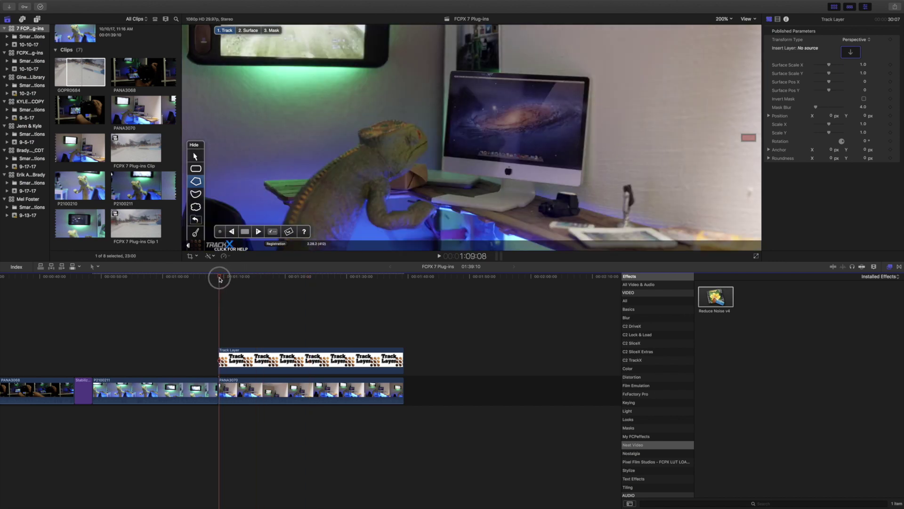
- Draw a four-corner polygon around the iMac screen and track it forward through the clip
click(448, 152)
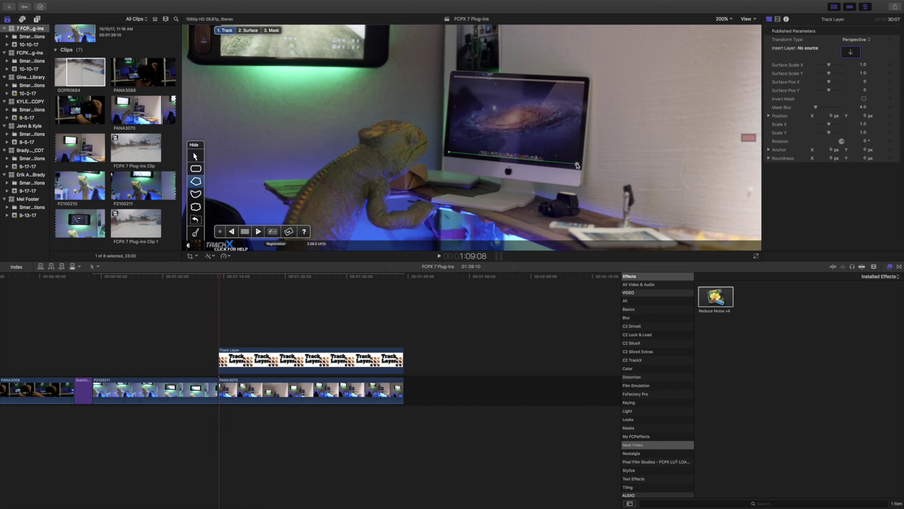
click(583, 96)
click(584, 81)
click(451, 152)
click(449, 151)
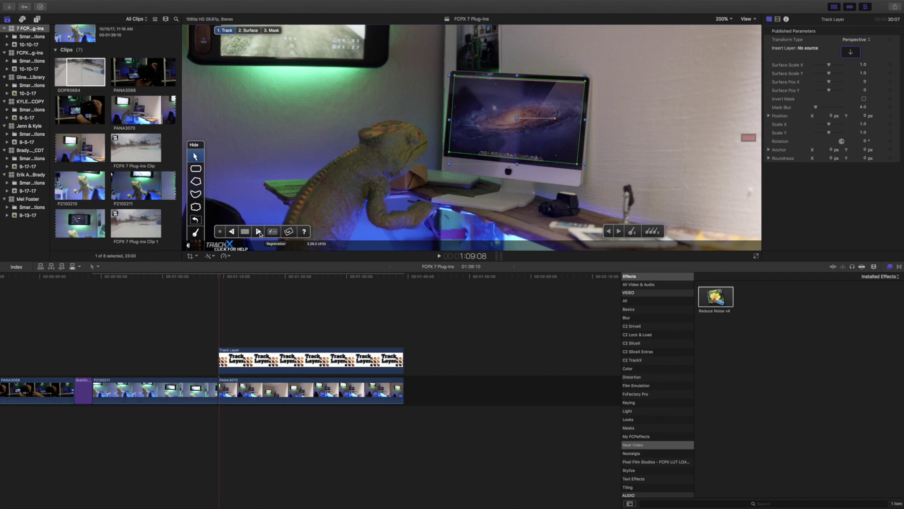
click(259, 232)
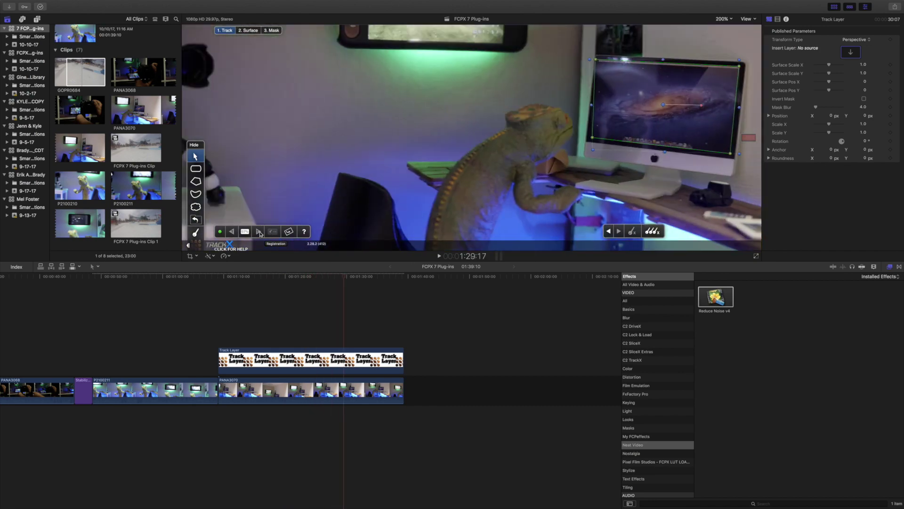
- Insert FCPX 7 Plug-ins Clip 1 into the Track Layer's 2. Surface well and apply it
click(305, 289)
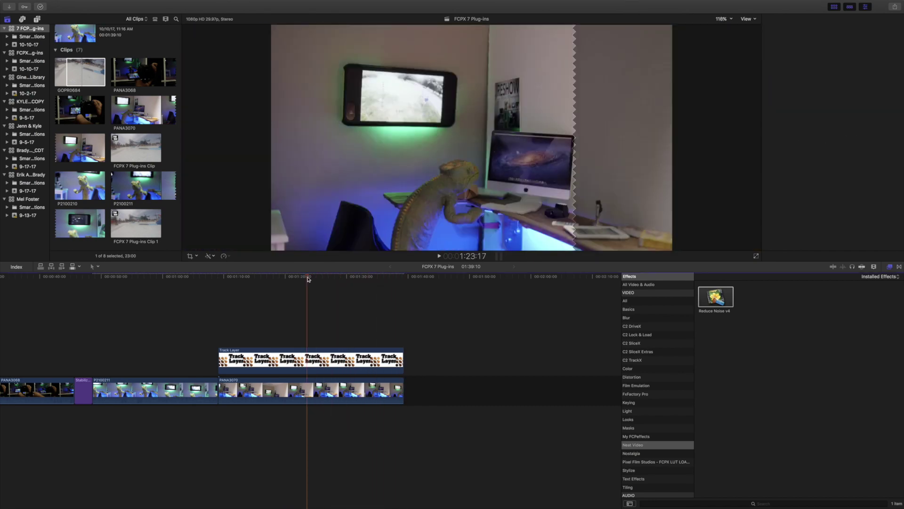
click(307, 359)
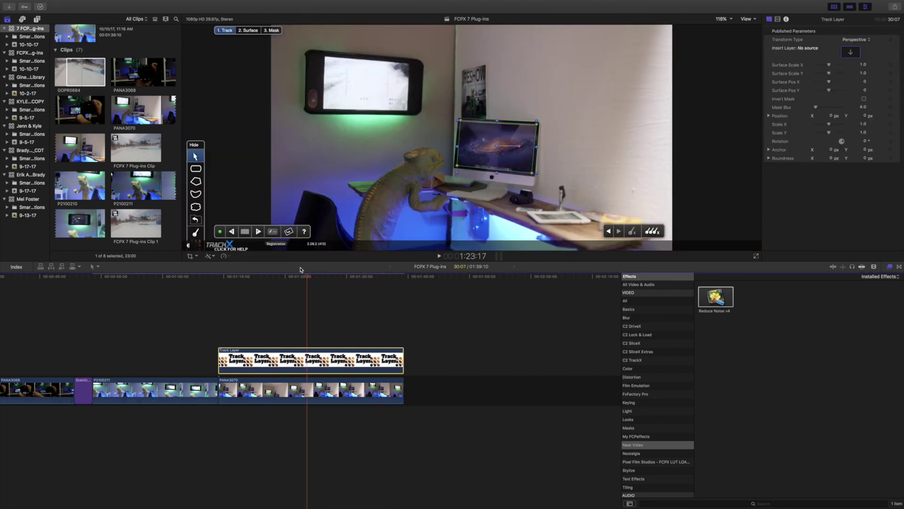
click(247, 31)
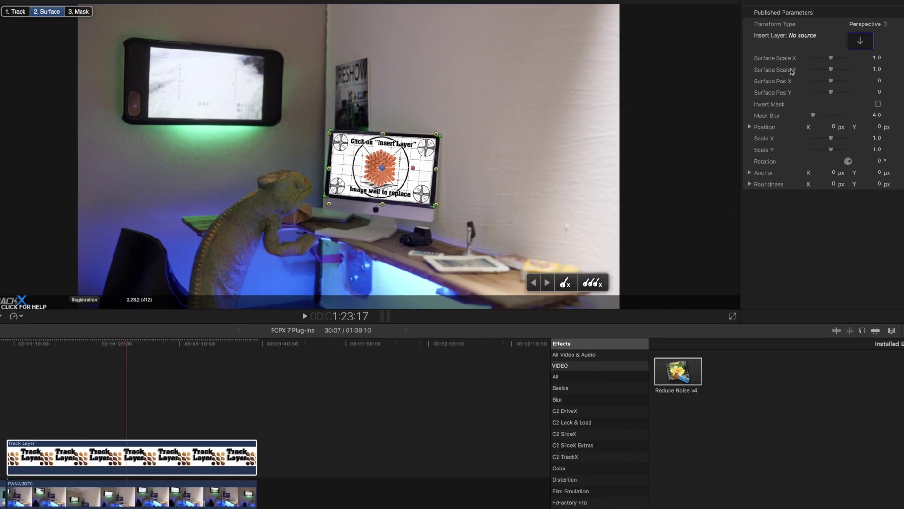
click(861, 42)
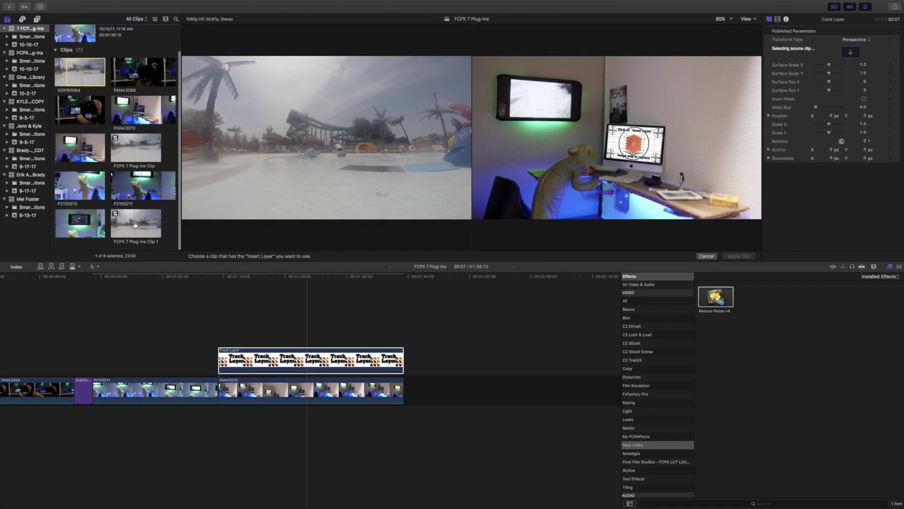
click(135, 224)
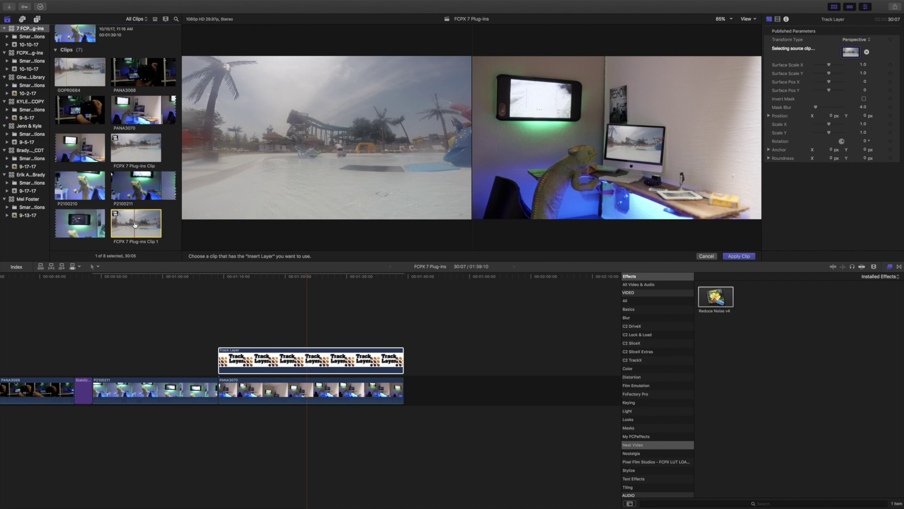
click(733, 256)
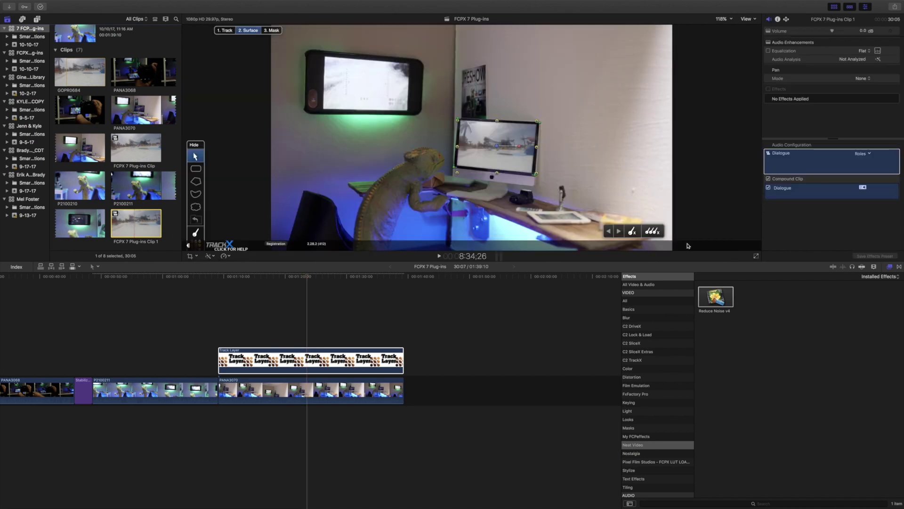
click(218, 277)
key(space)
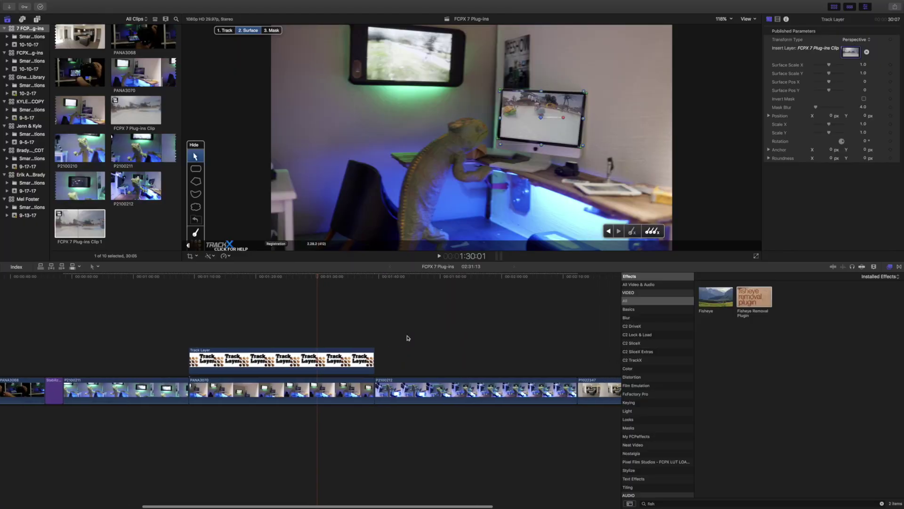
- Apply the Fisheye Removal Plugin to clip P2100212 and check the frame at 2:00:03
click(408, 337)
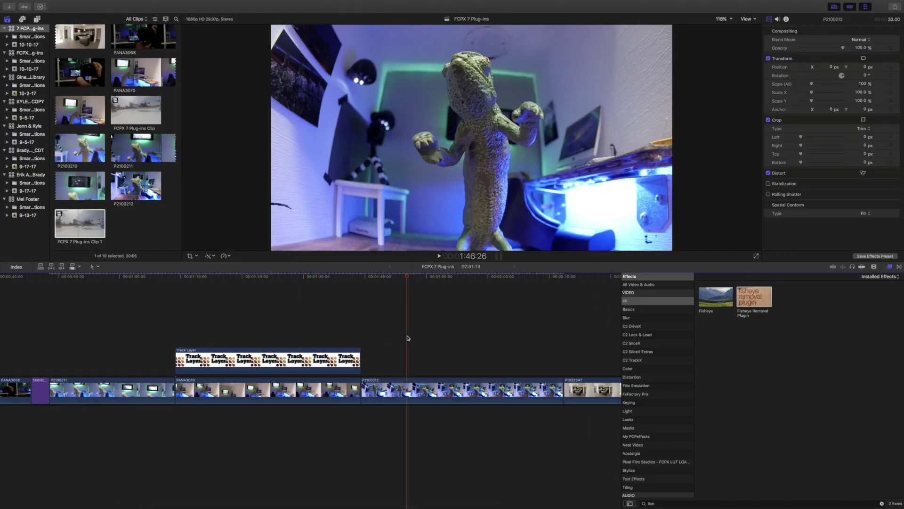
scroll(408, 338, right, 3)
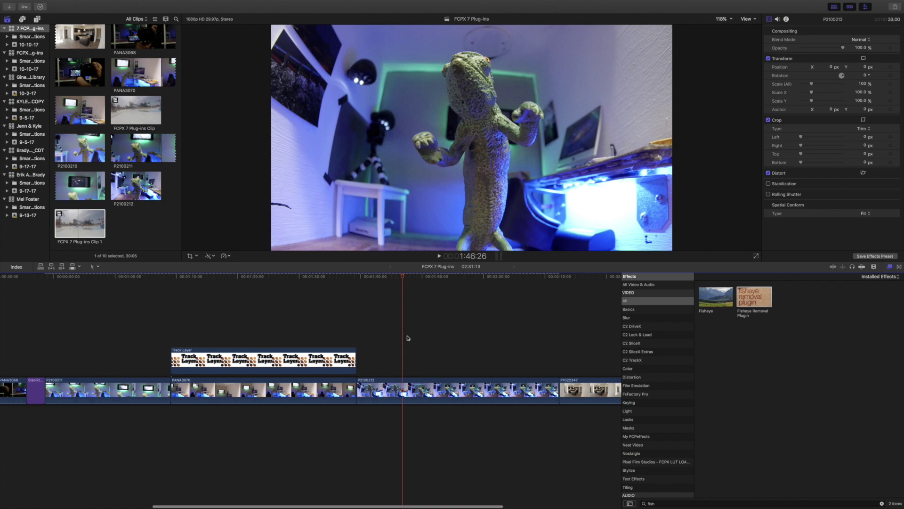
click(382, 390)
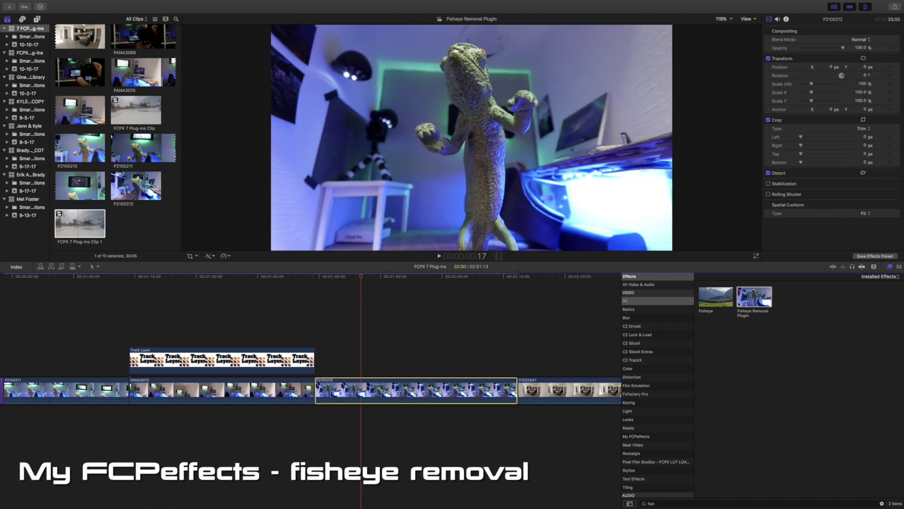
drag(753, 297, 374, 389)
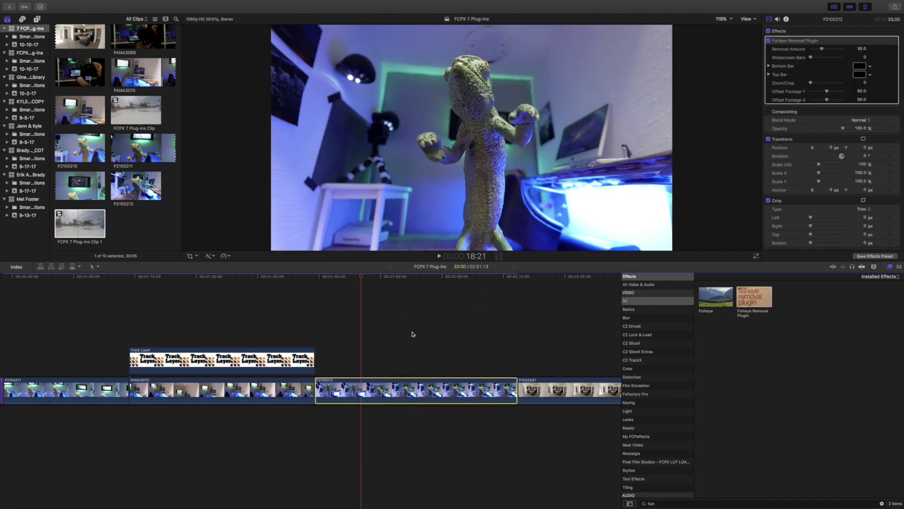
click(443, 330)
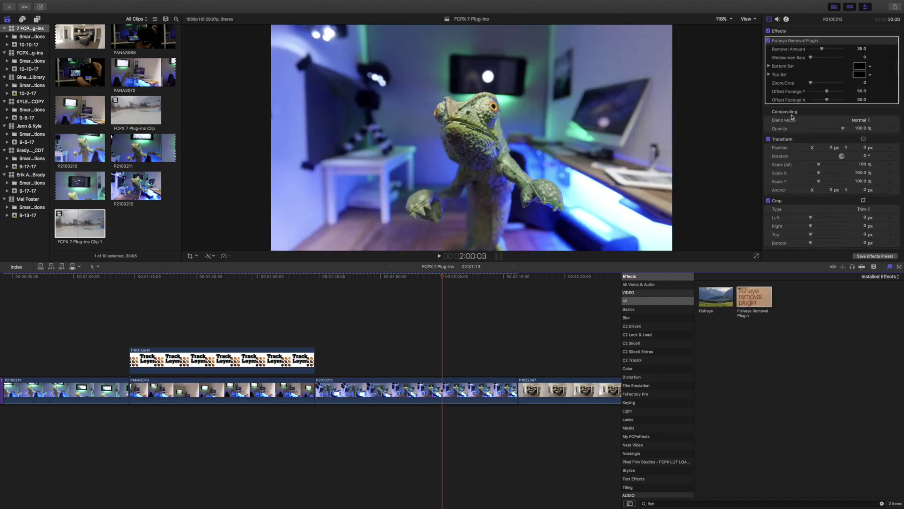
- Toggle the fisheye correction off and on to compare, then select clip P1022347
click(770, 41)
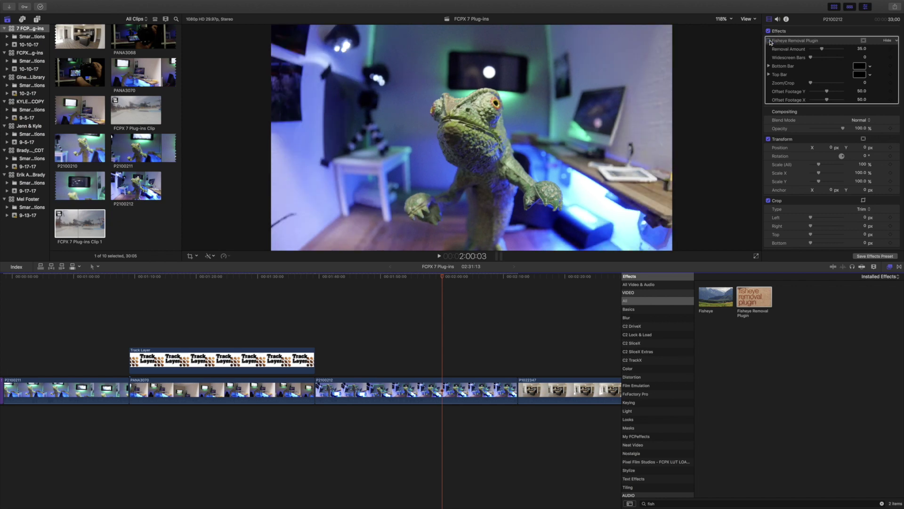
click(770, 42)
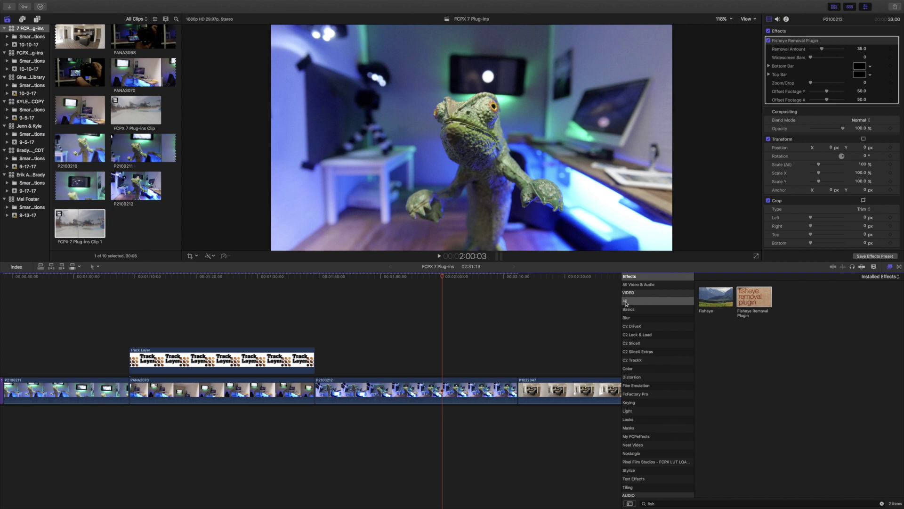
scroll(506, 343, right, 2)
click(490, 393)
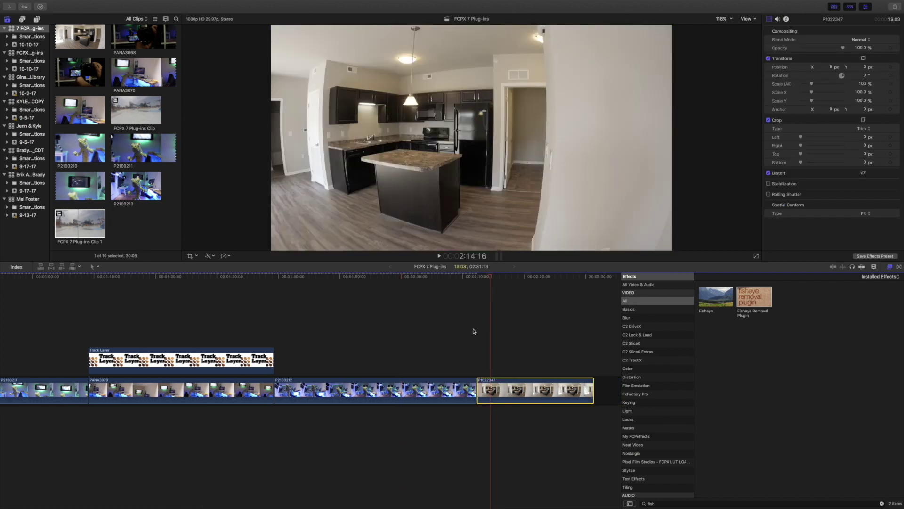
click(536, 326)
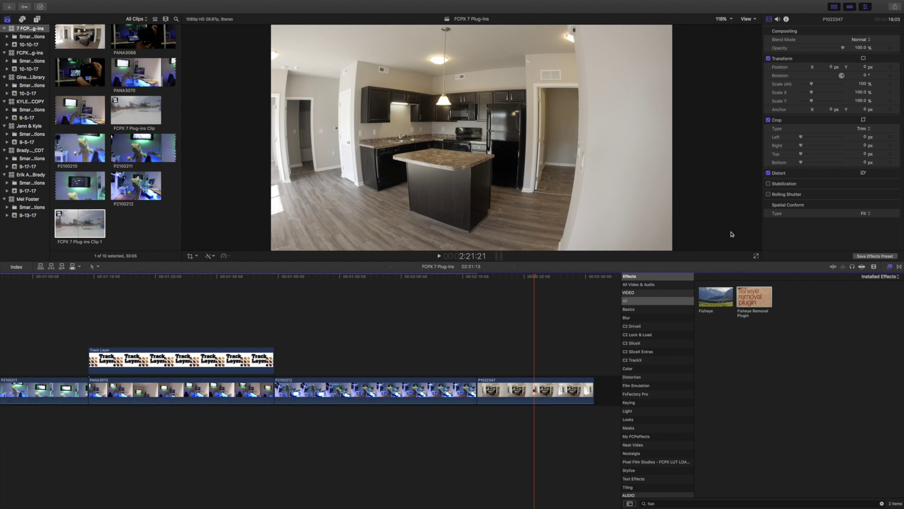
drag(754, 297, 535, 392)
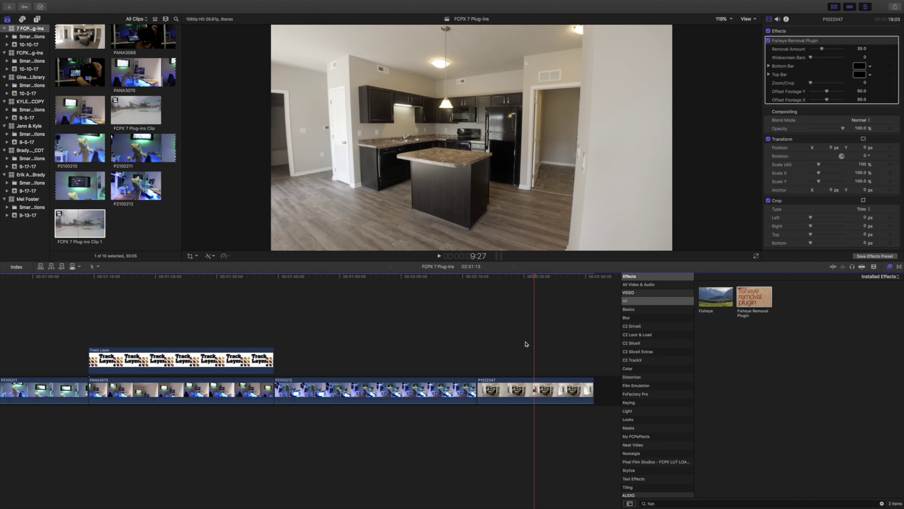
click(554, 345)
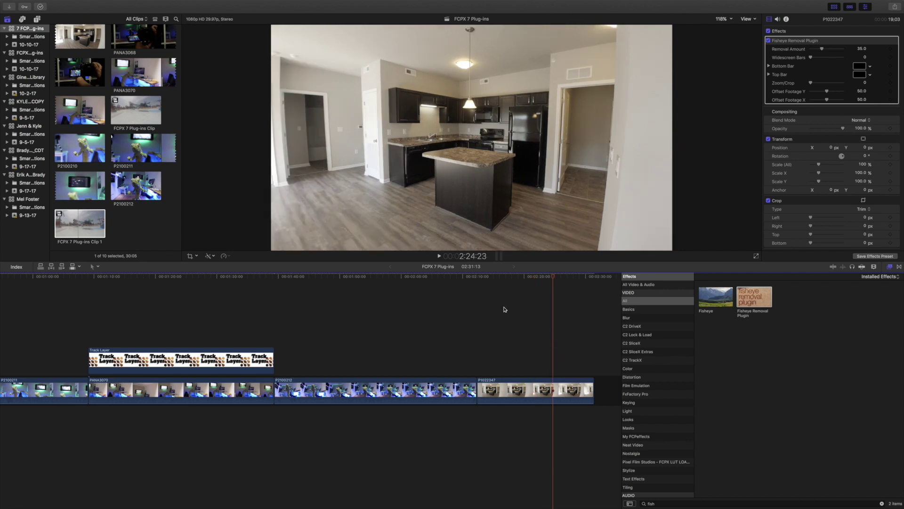
drag(504, 309, 489, 325)
click(533, 334)
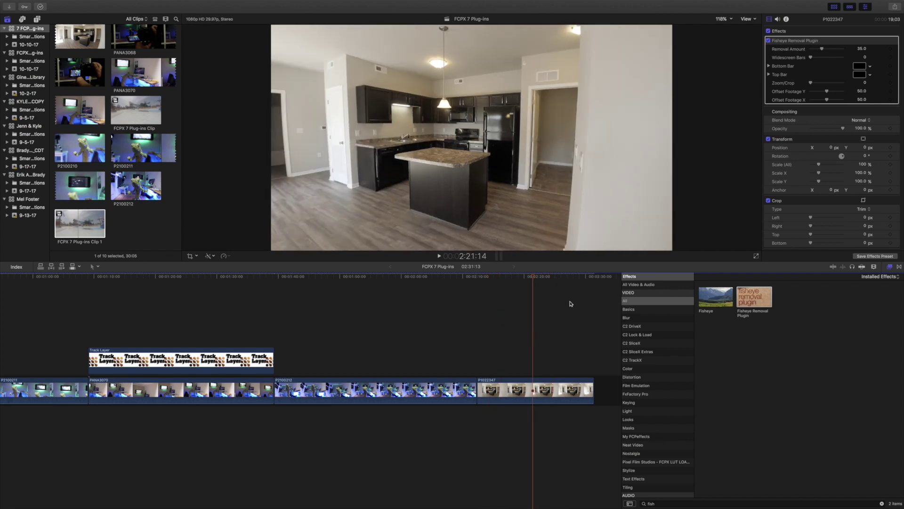
scroll(514, 347, right, 3)
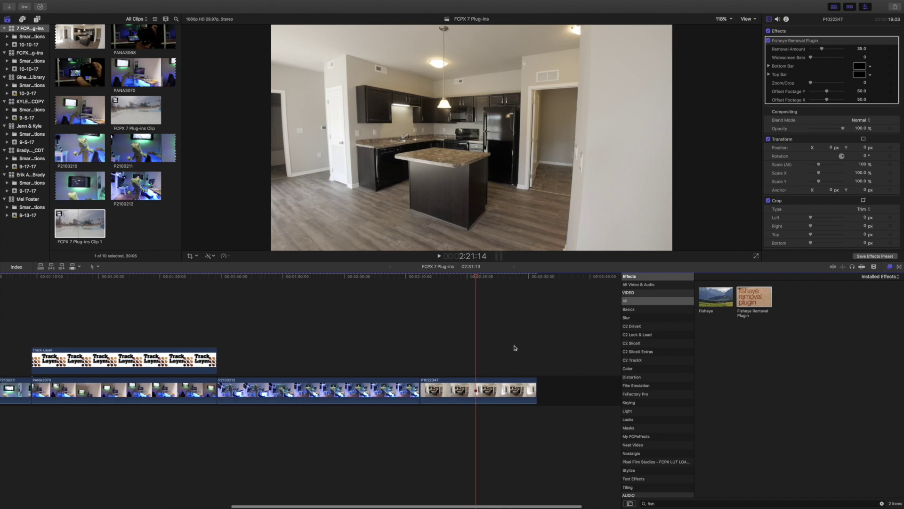
- Append FCPX 7 Plug-ins Clip 1 after P1022347 and preview the water-park footage
click(75, 223)
drag(75, 223, 546, 388)
scroll(518, 370, right, 3)
click(466, 339)
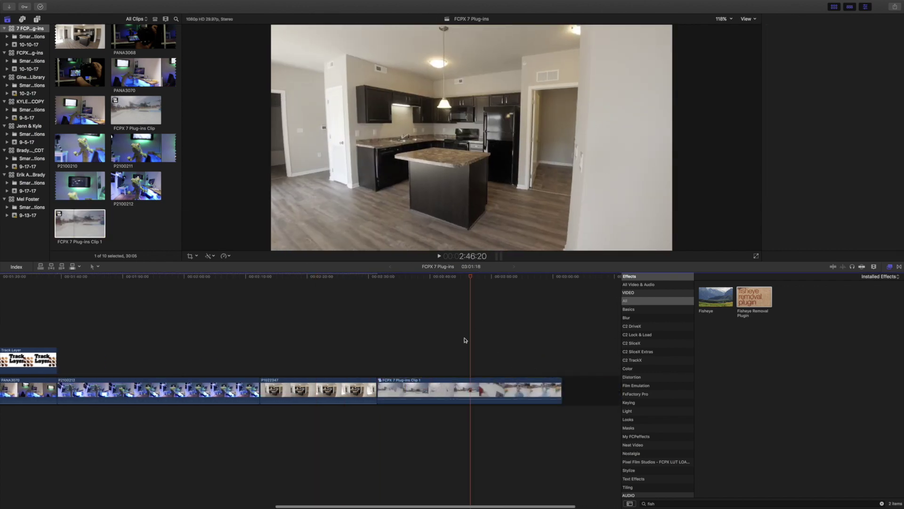
click(396, 340)
key(super+4)
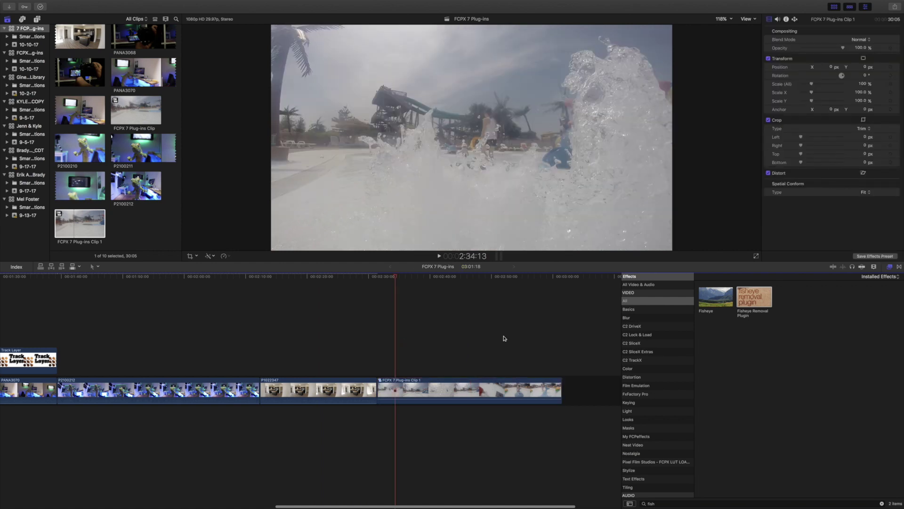
click(502, 338)
- Apply the Fisheye Removal Plugin to the water-park clip and toggle it to compare
click(524, 384)
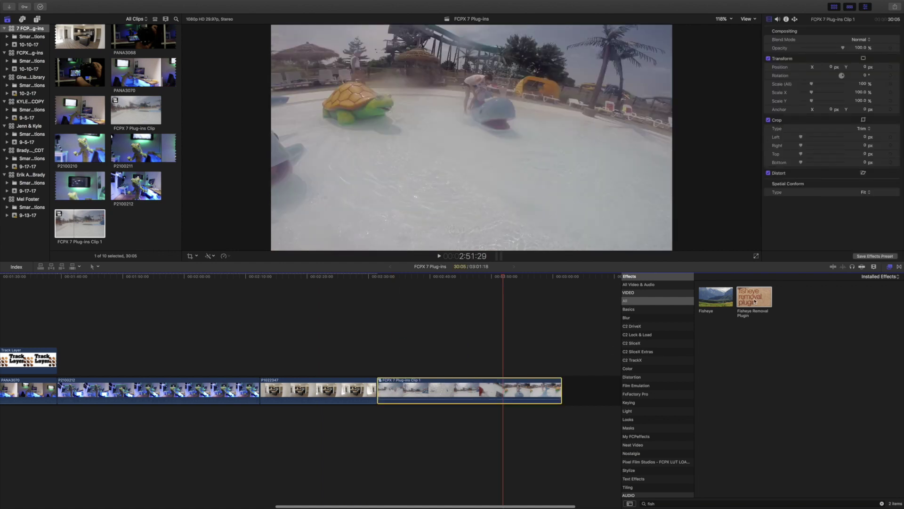
drag(755, 300, 487, 394)
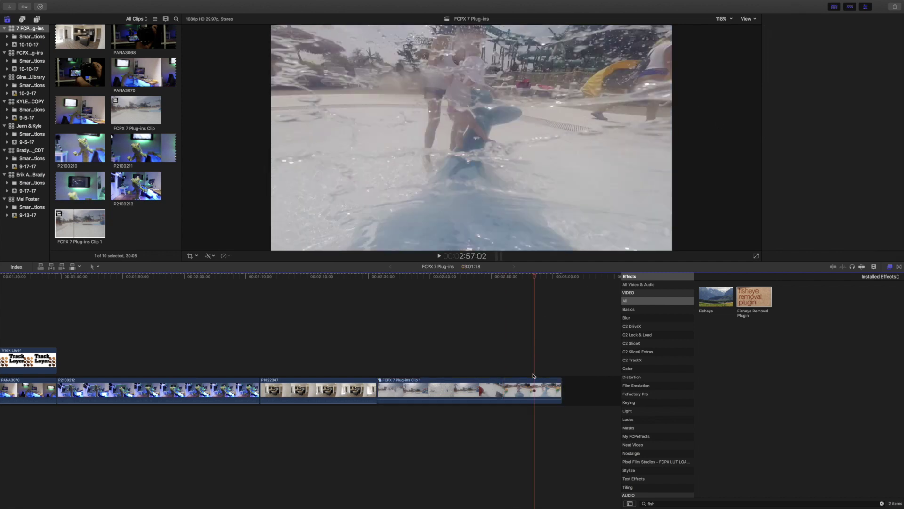
click(519, 354)
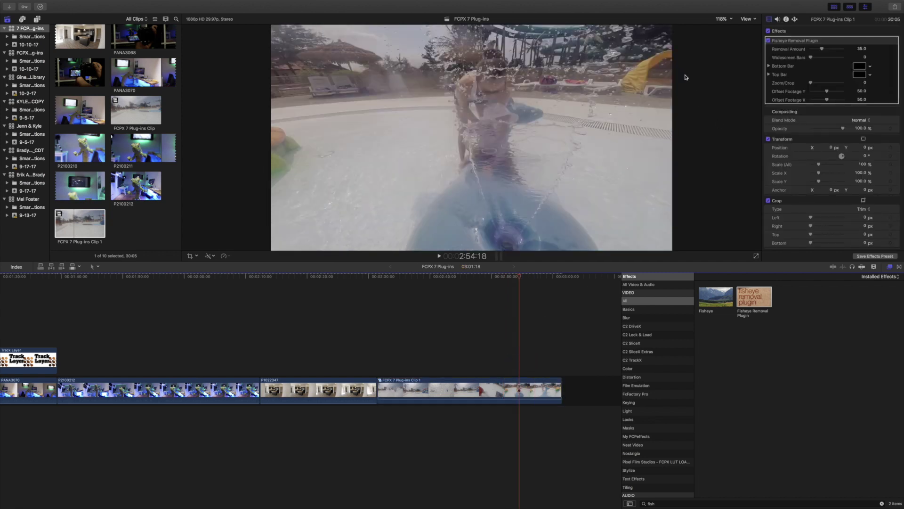
click(769, 41)
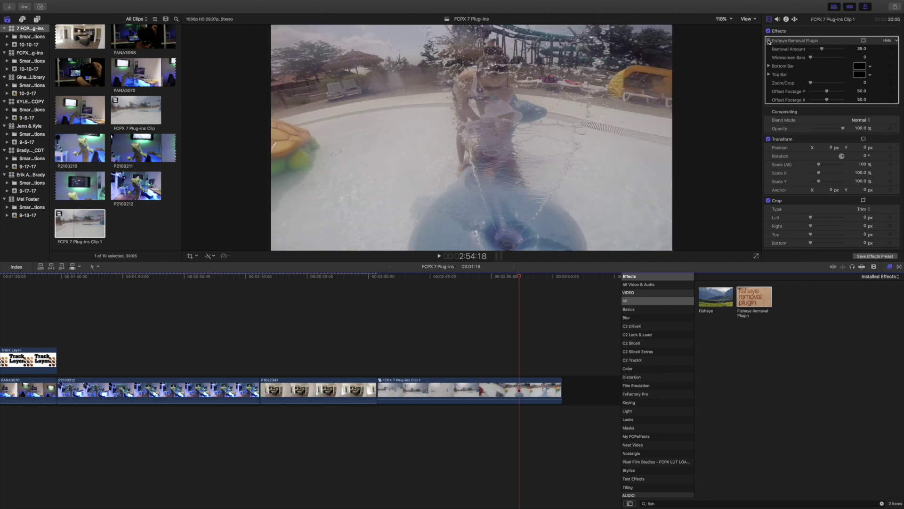
click(768, 41)
click(768, 41)
click(769, 41)
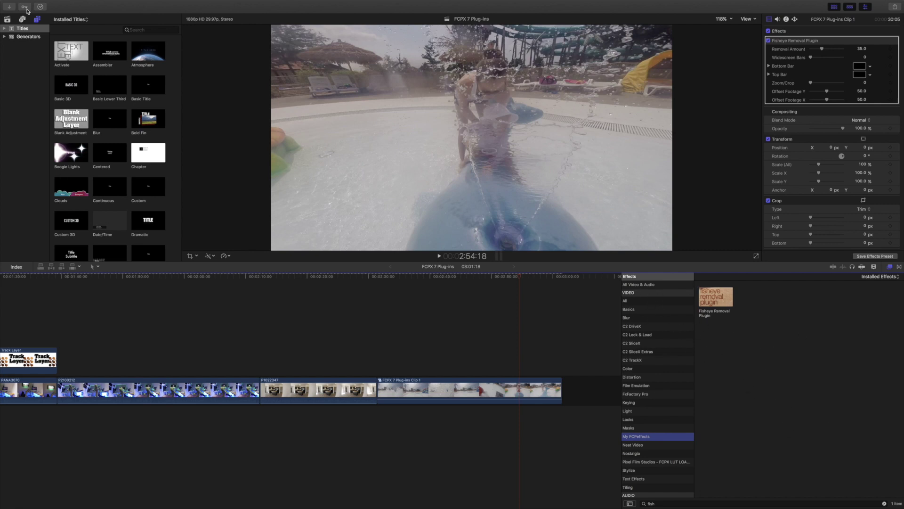
- Place the Widescreen 2 Aspect Ratio 2.55 title above P1022347 and extend it across the water-park clip
click(38, 21)
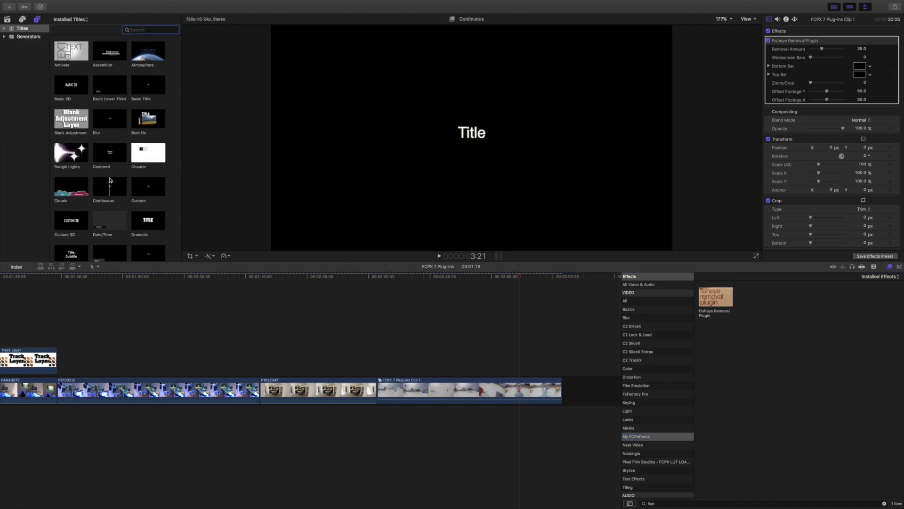
scroll(110, 179, down, 20)
scroll(110, 180, down, 15)
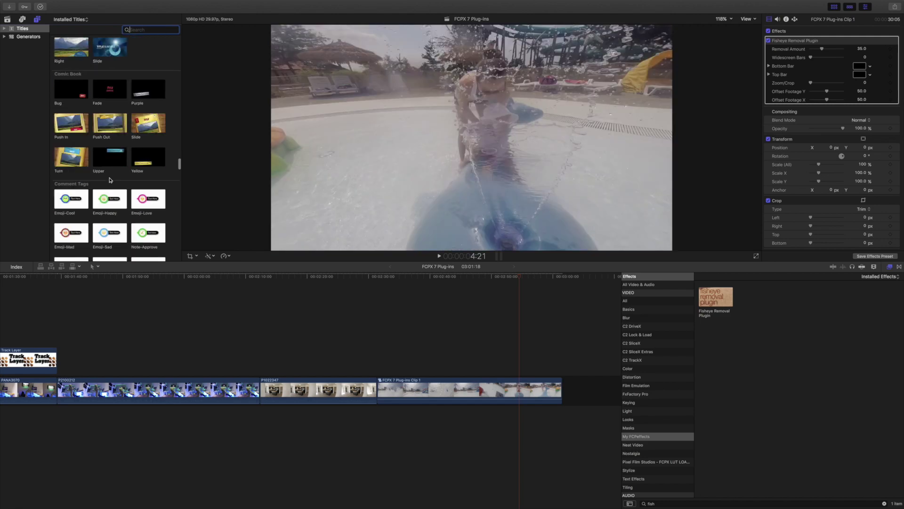
scroll(109, 180, down, 20)
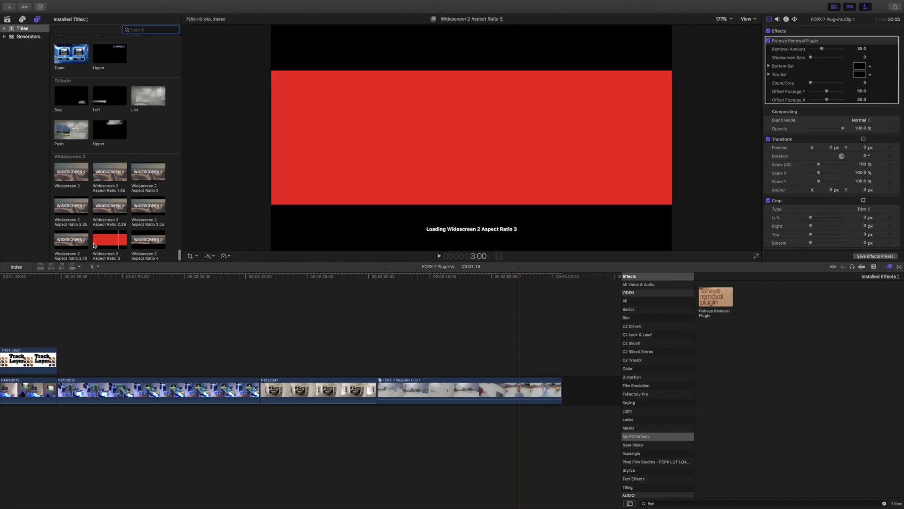
drag(146, 213, 255, 327)
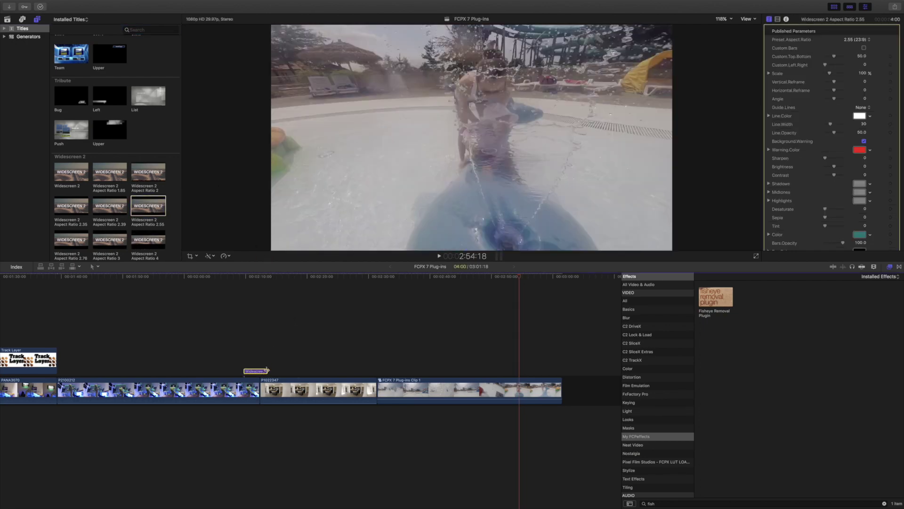
drag(267, 371, 555, 362)
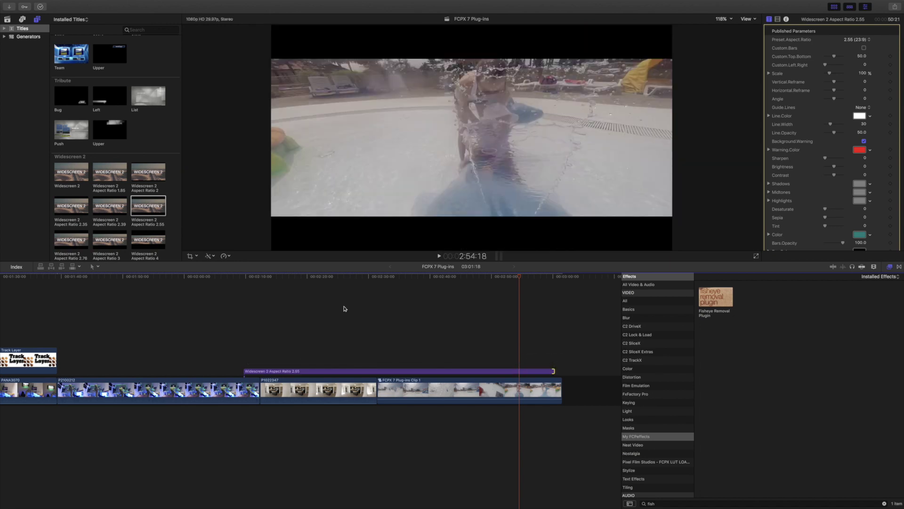
- Raise kitchen clip P1022347's Transform Position Y to 78 px
click(360, 371)
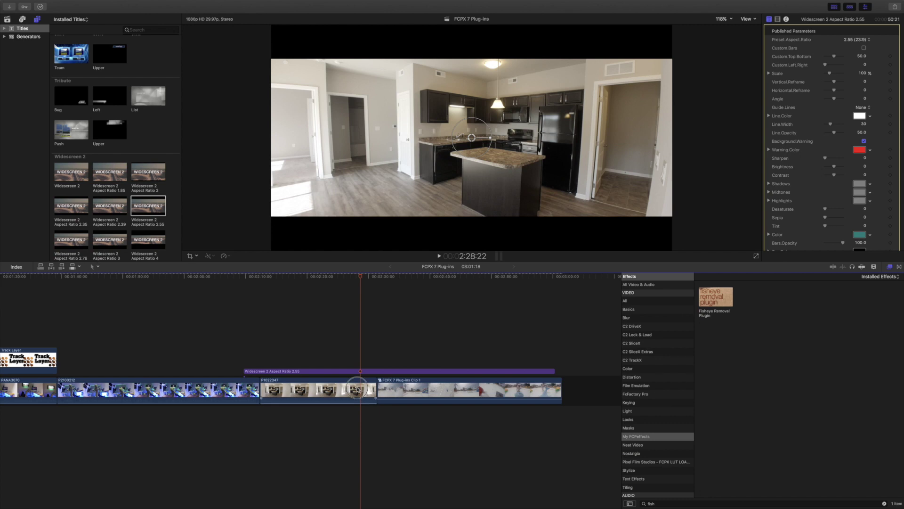
click(352, 390)
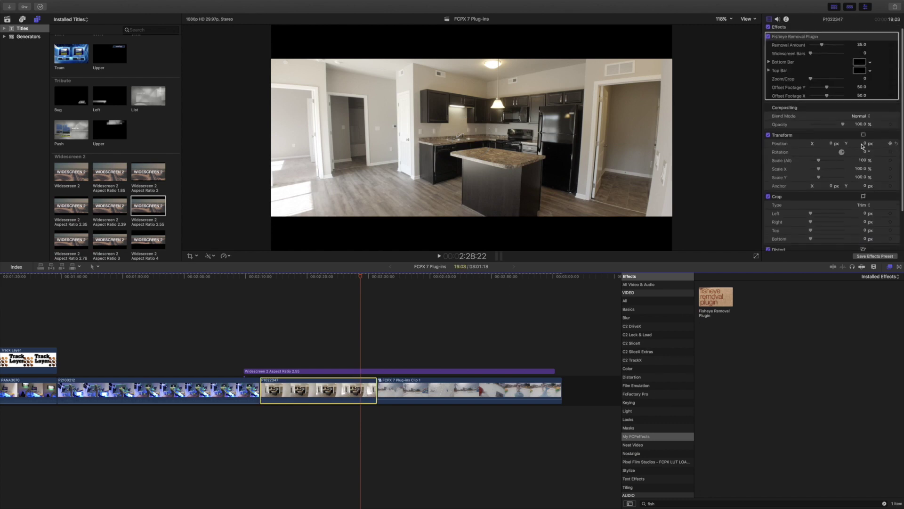
drag(862, 145, 862, 122)
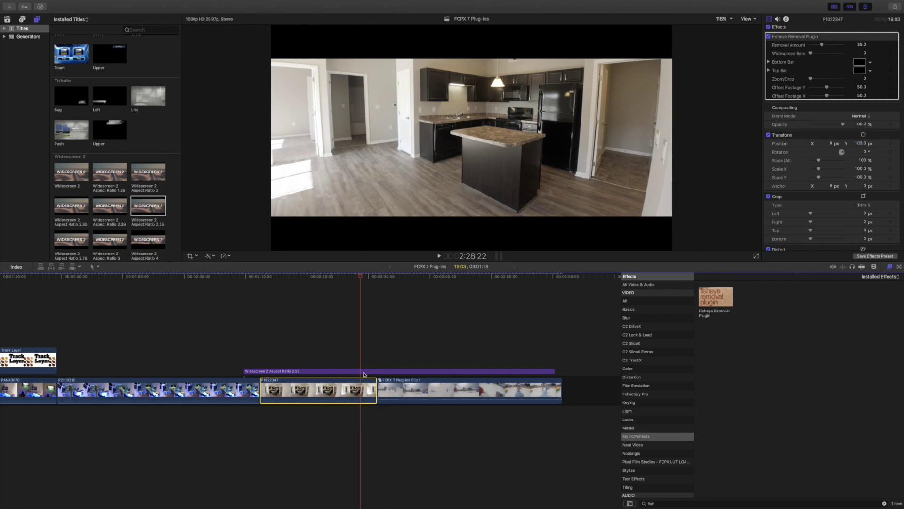
click(366, 371)
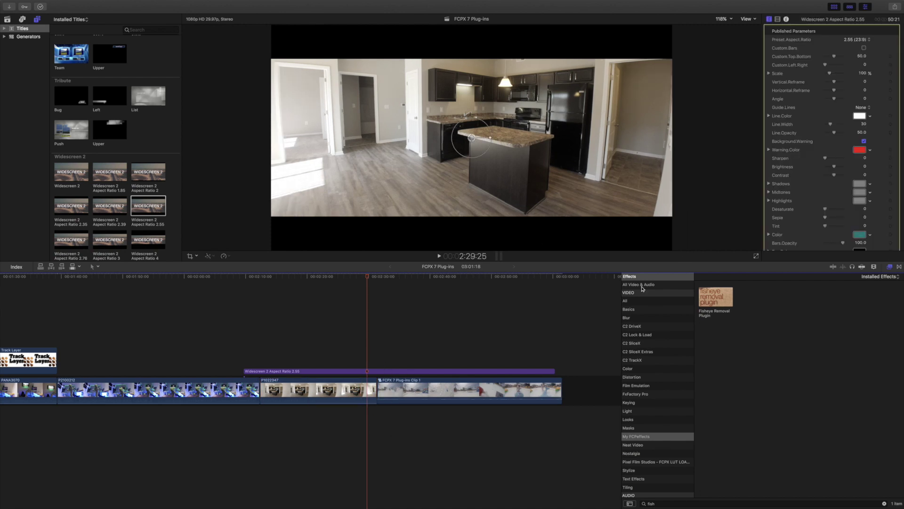
- Add a Cross Dissolve between the kitchen and water-park clips and play it back
click(899, 267)
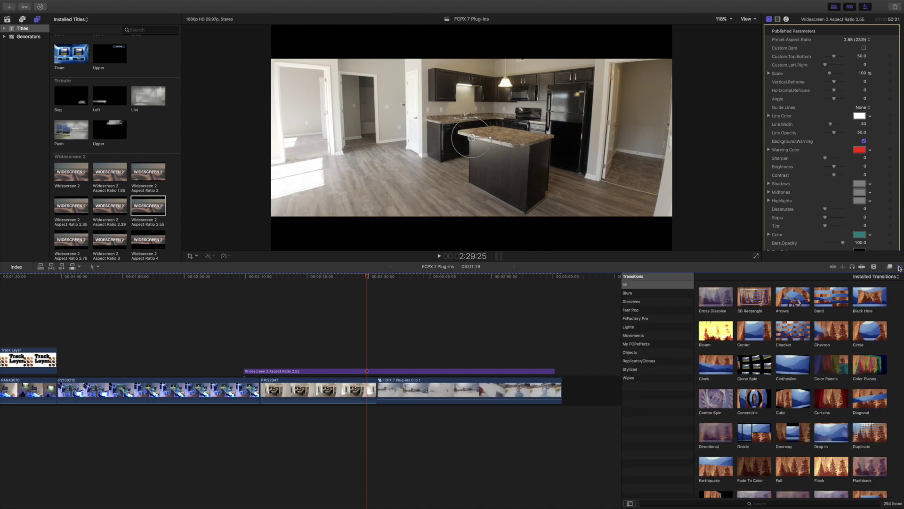
drag(711, 303, 375, 389)
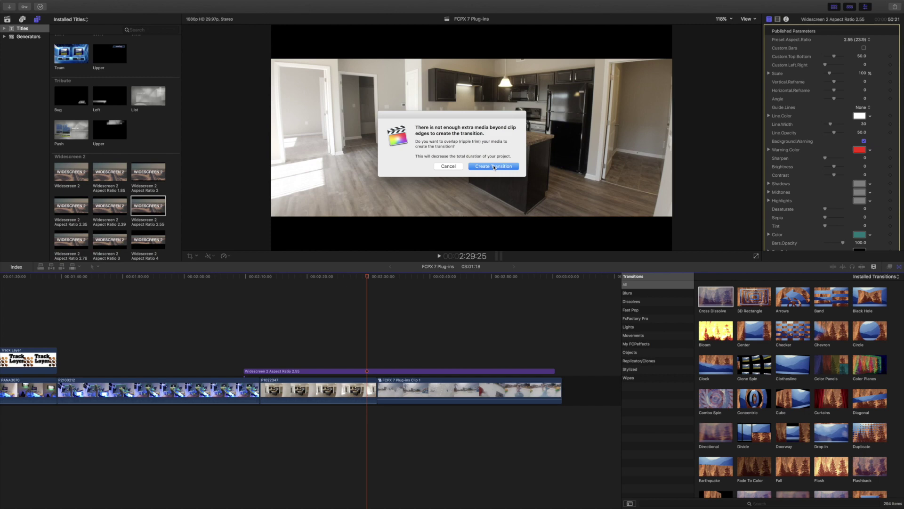
click(494, 167)
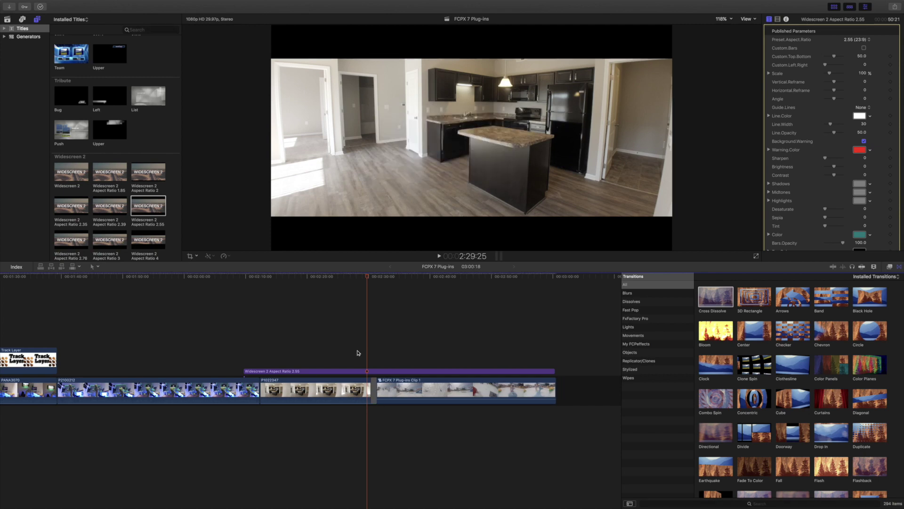
key(space)
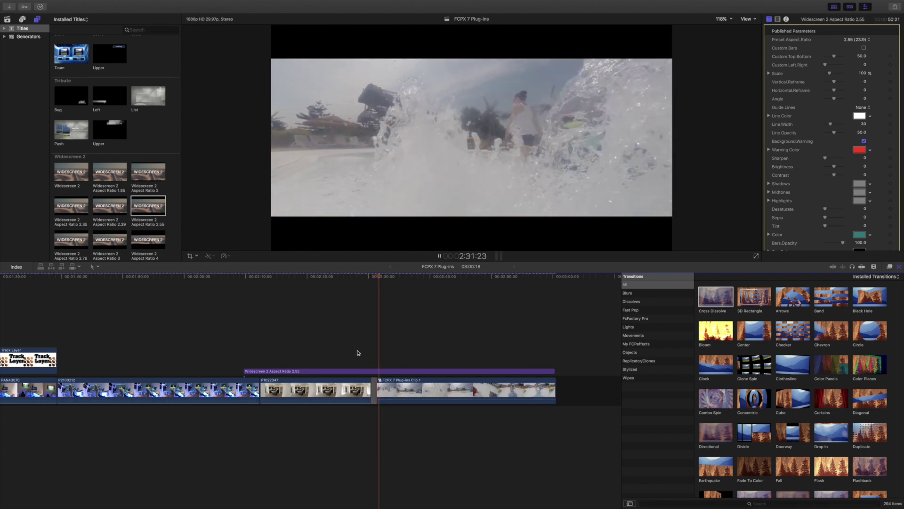
key(space)
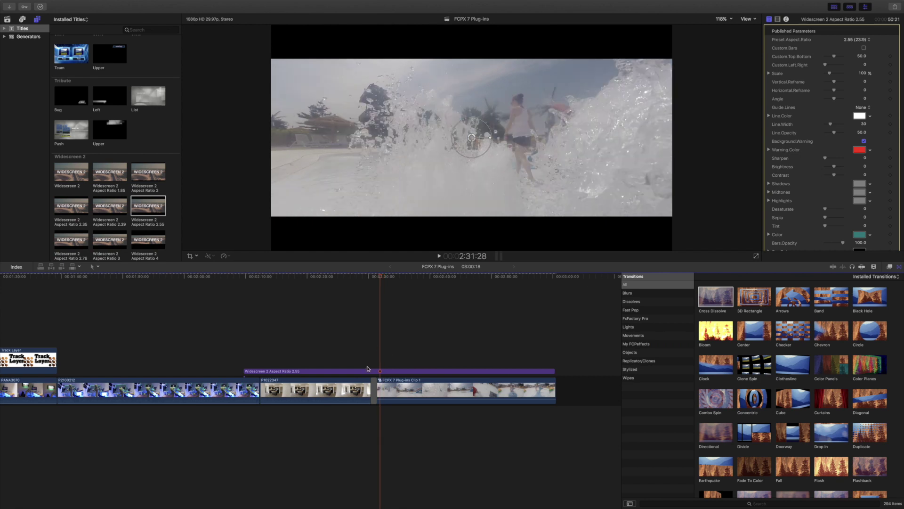
click(372, 341)
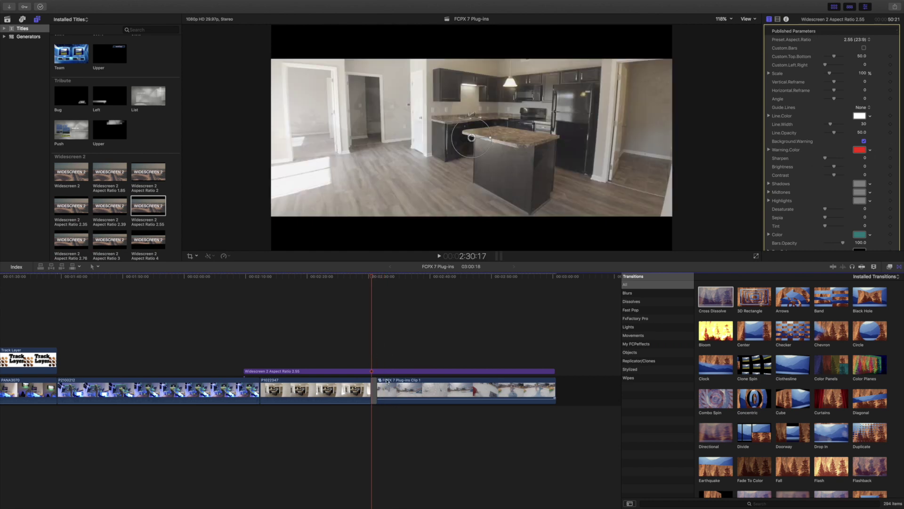
- Change the water-park clip's opacity and play back to check it
click(394, 401)
scroll(838, 127, down, 1)
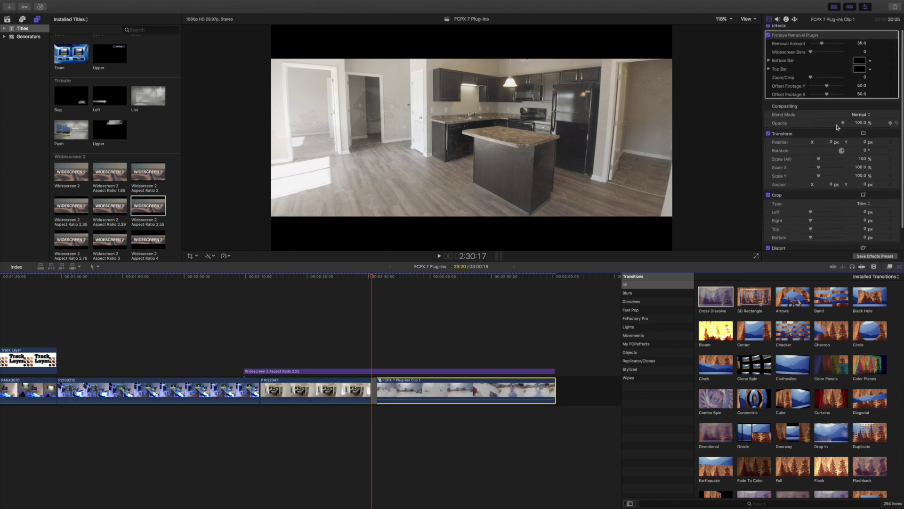
drag(843, 123, 703, 121)
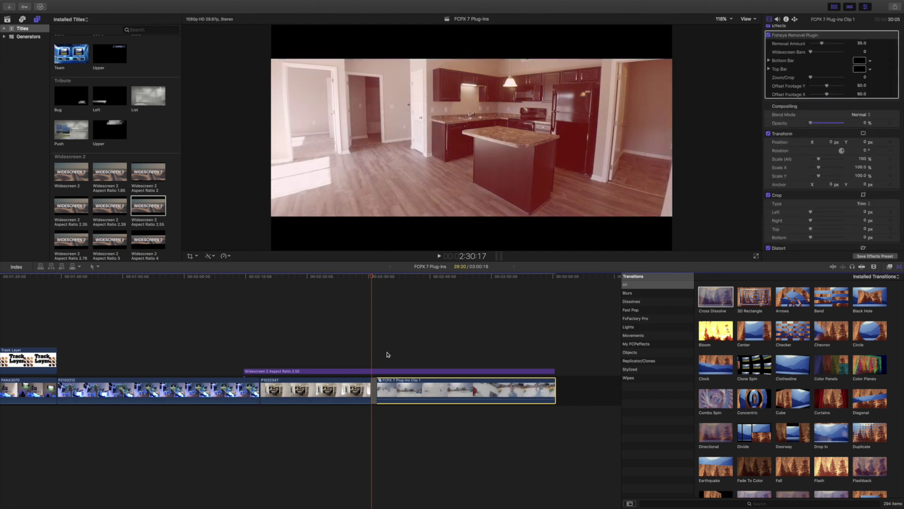
key(space)
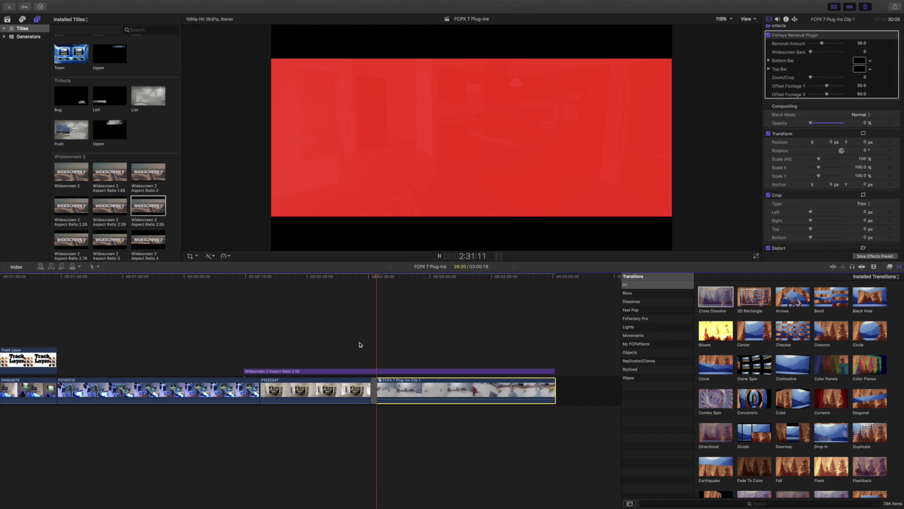
key(space)
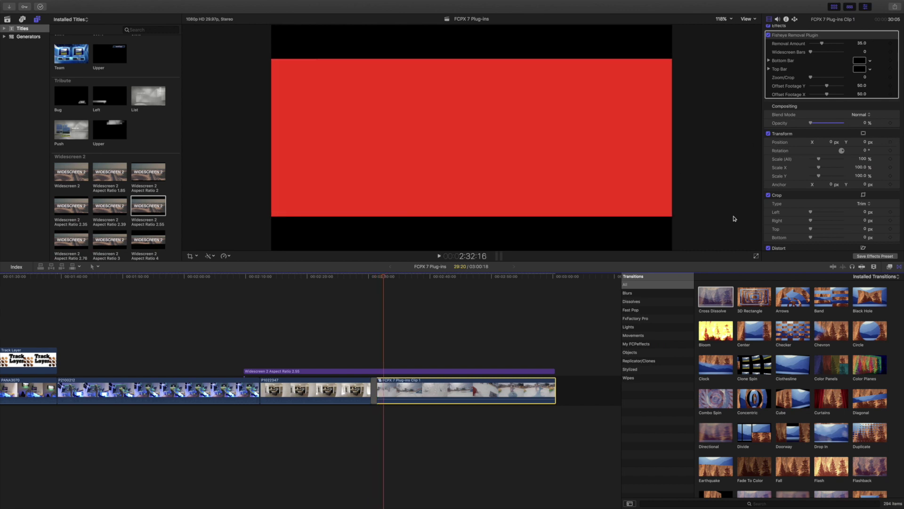
- Uncheck Background.Warning on the Widescreen 2 Aspect Ratio 2.55 title and play the letterboxed footage
click(389, 370)
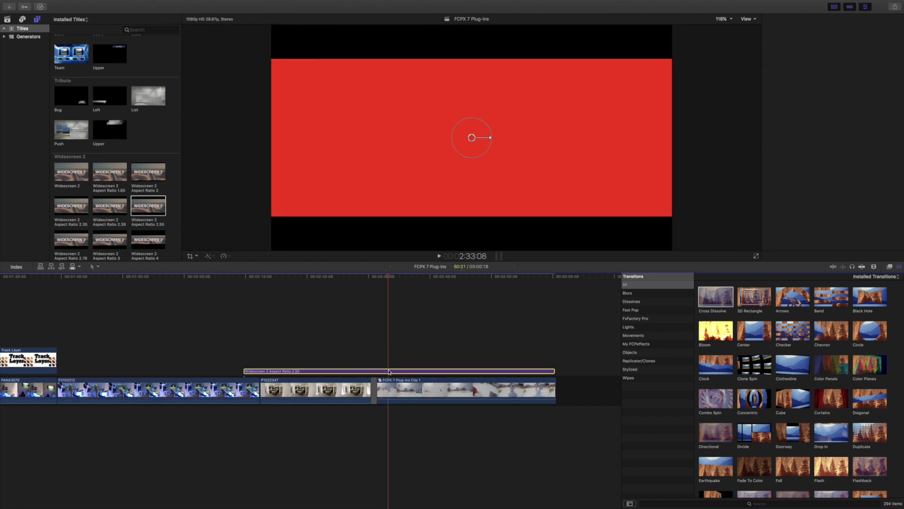
click(870, 150)
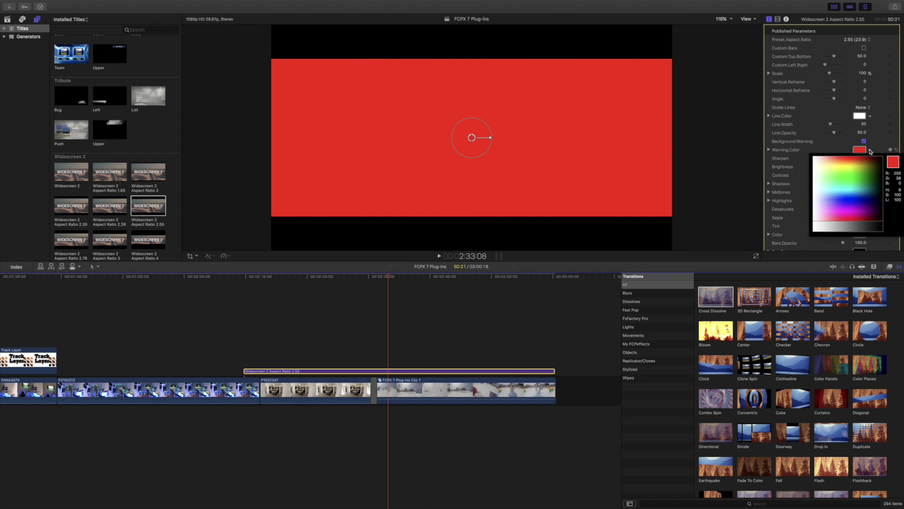
click(870, 150)
click(864, 142)
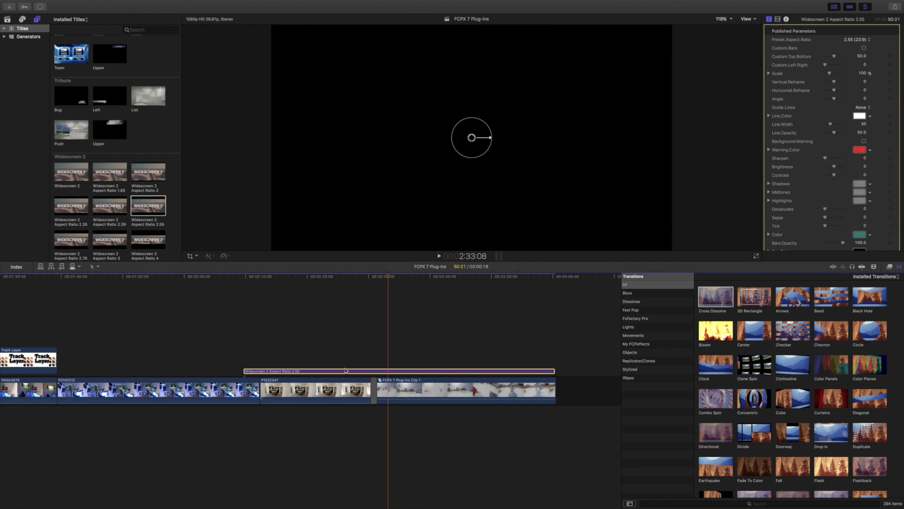
click(370, 334)
key(space)
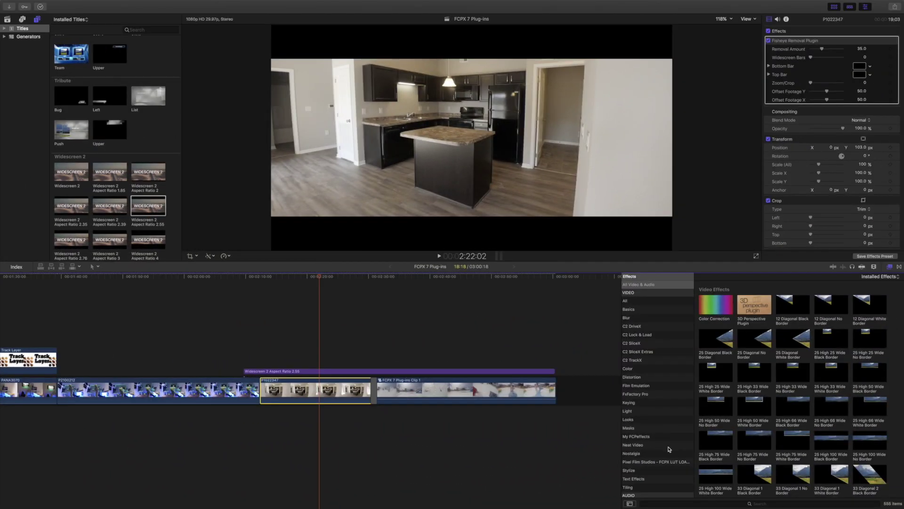
- Apply White Balance Plugin 2 to kitchen clip P1022347, warm Temp to 36.88 and lower saturation
click(643, 436)
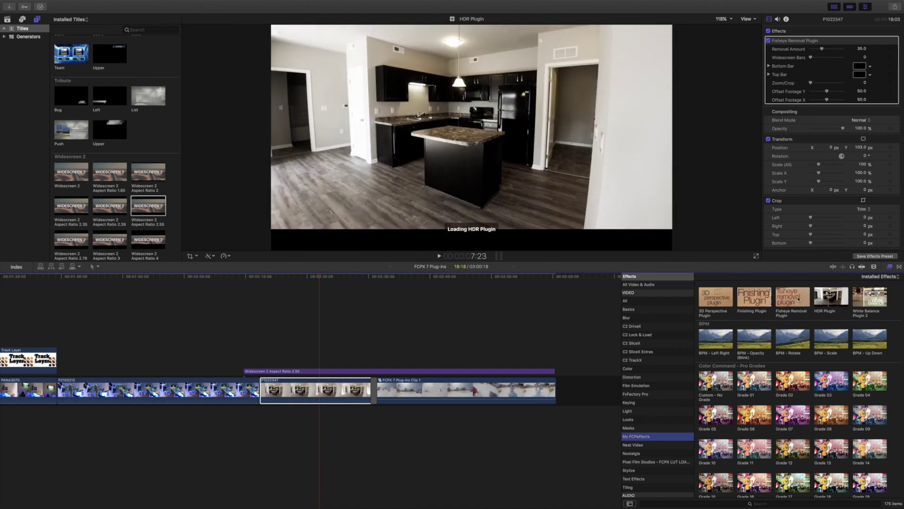
drag(872, 299, 318, 389)
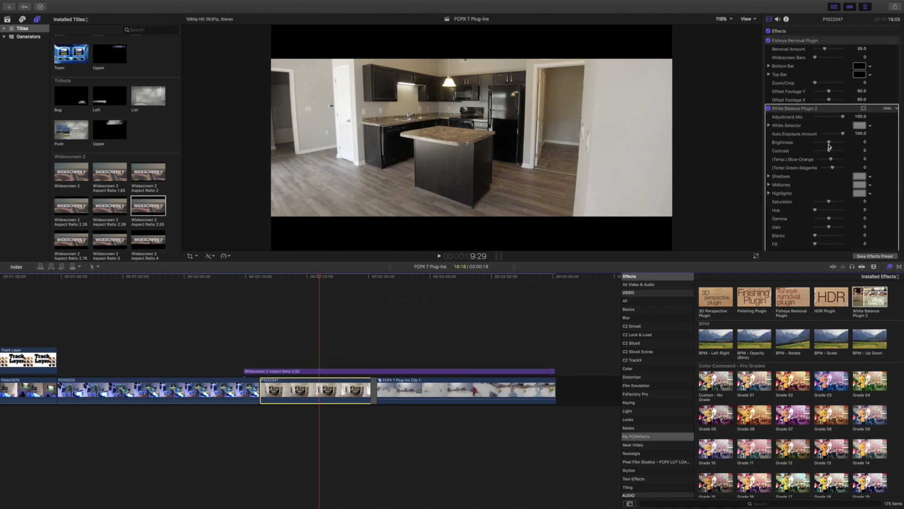
scroll(815, 171, down, 1)
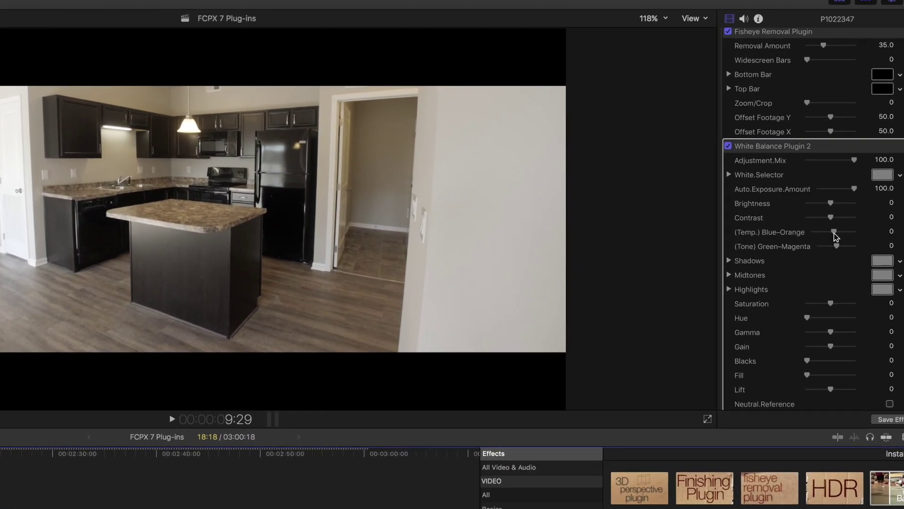
drag(835, 233, 841, 234)
mouse_move(830, 302)
mouse_down()
mouse_move(812, 303)
mouse_move(843, 299)
mouse_move(830, 303)
mouse_up()
- Lower the kitchen clip's gamma and brightness to -13.84, then review the frame at 2:27:26
drag(832, 335, 830, 332)
drag(808, 362, 772, 363)
scroll(824, 365, down, 1)
scroll(839, 377, down, 3)
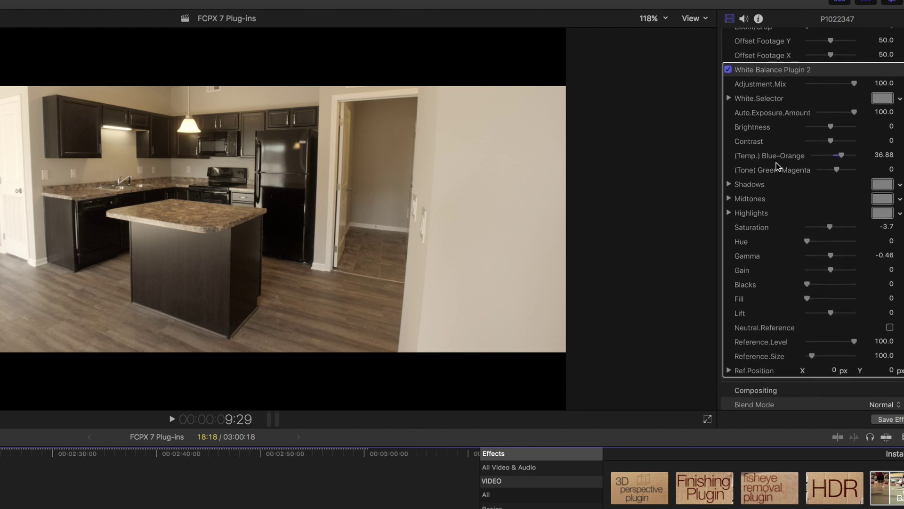
drag(831, 126, 828, 130)
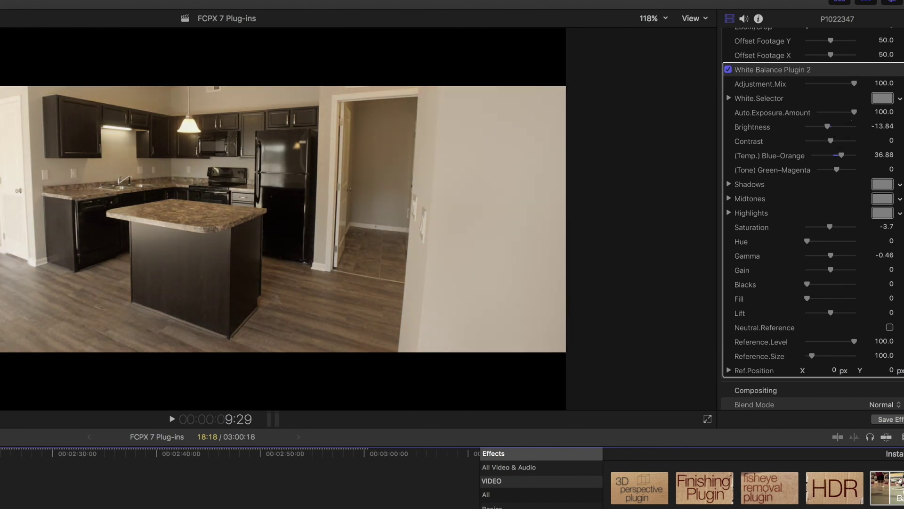
click(29, 471)
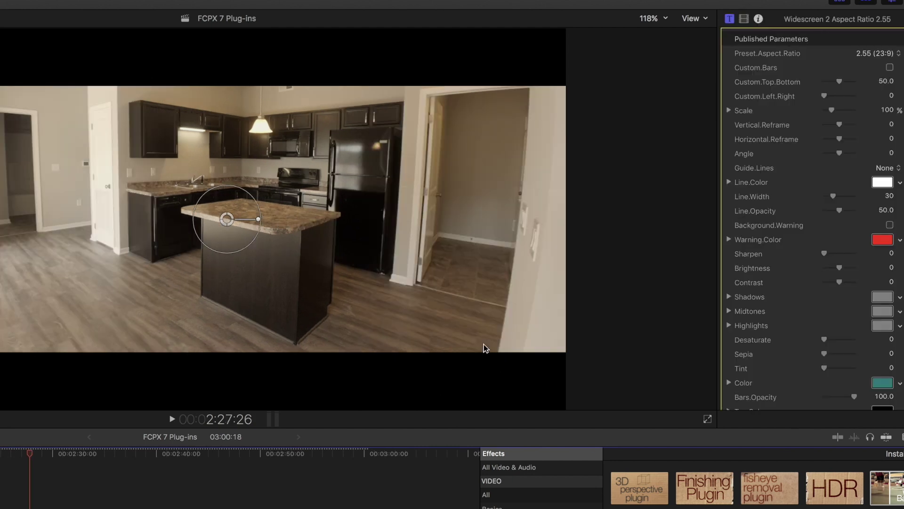
scroll(800, 165, up, 2)
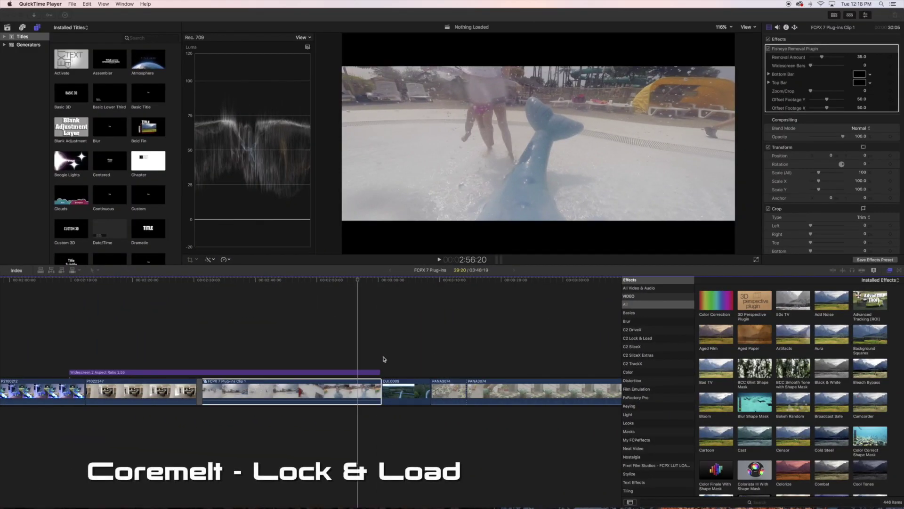
- Search effects for 'white' and apply White Balance Plugin 2 to drone clip DJI_0009
click(402, 329)
click(399, 306)
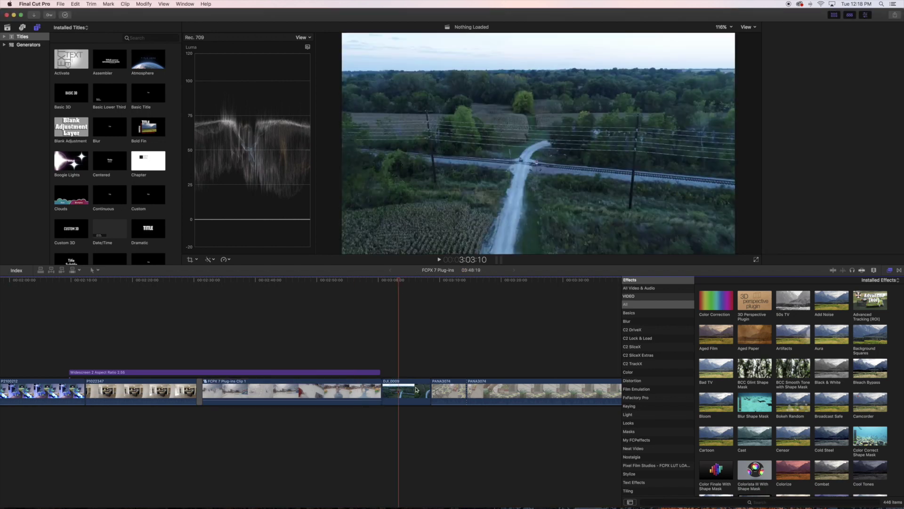
click(416, 389)
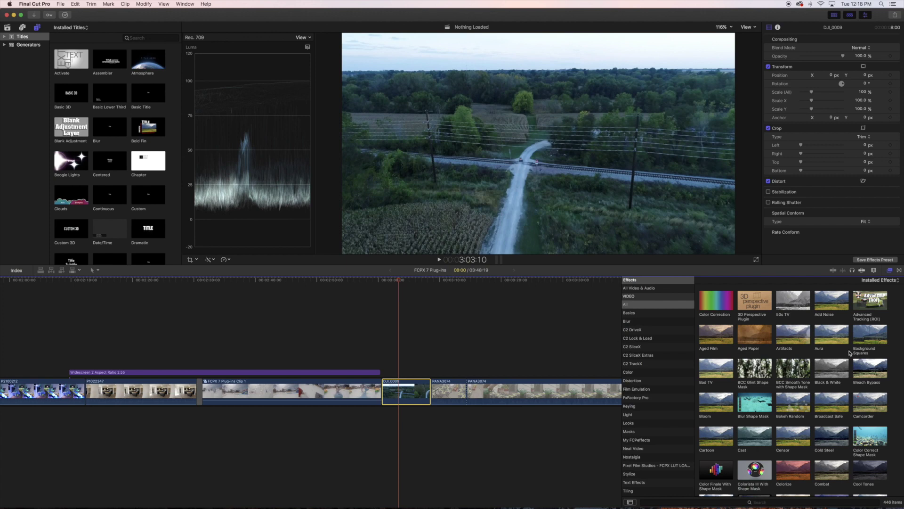
click(677, 502)
text(wh)
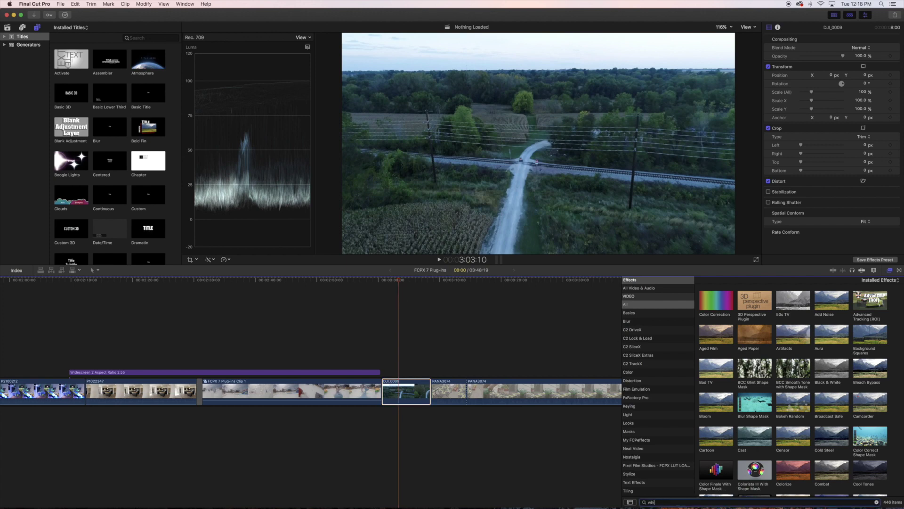
text(ite)
drag(754, 301, 405, 392)
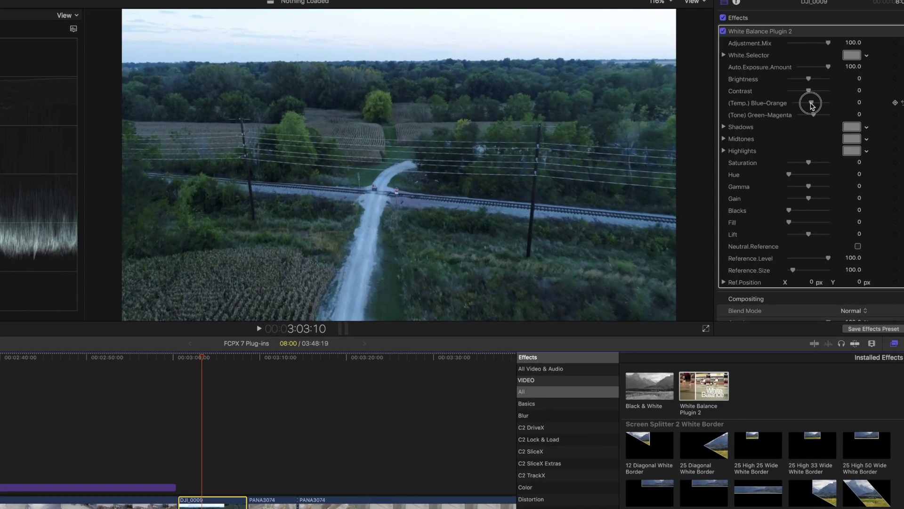
- Set the drone clip's Blue–Orange temperature to 48.81 and Gamma to -8.21
drag(811, 105, 820, 104)
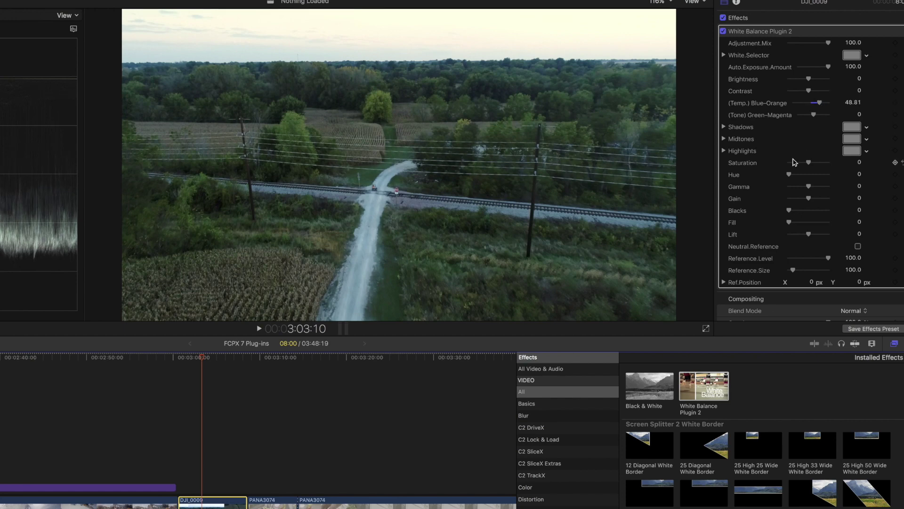
drag(809, 186, 806, 187)
drag(790, 222, 785, 223)
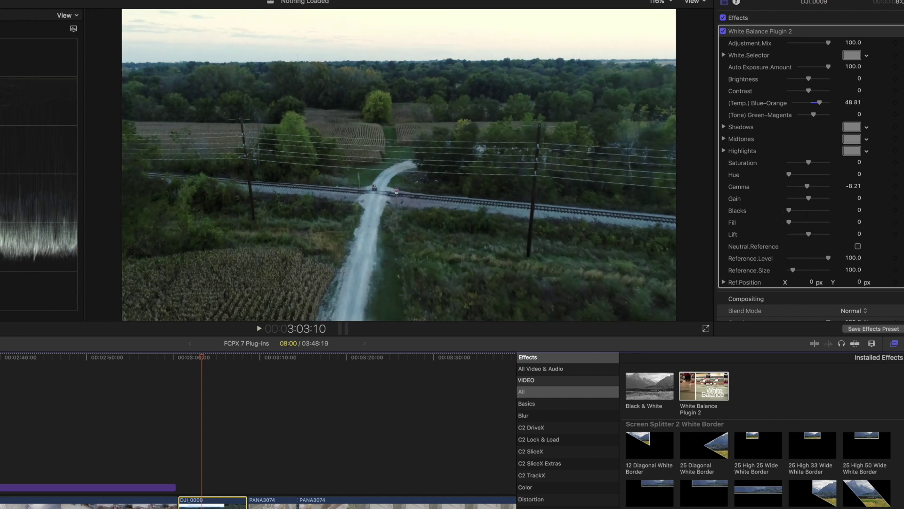
click(183, 415)
click(180, 412)
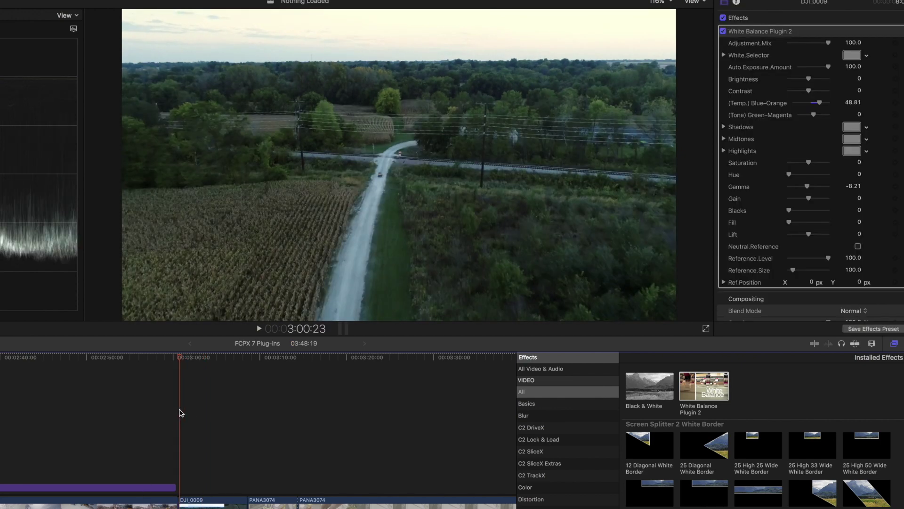
- Play back the warmed DJI_0009 drone clip, then reselect it at 3:03:05
key(space)
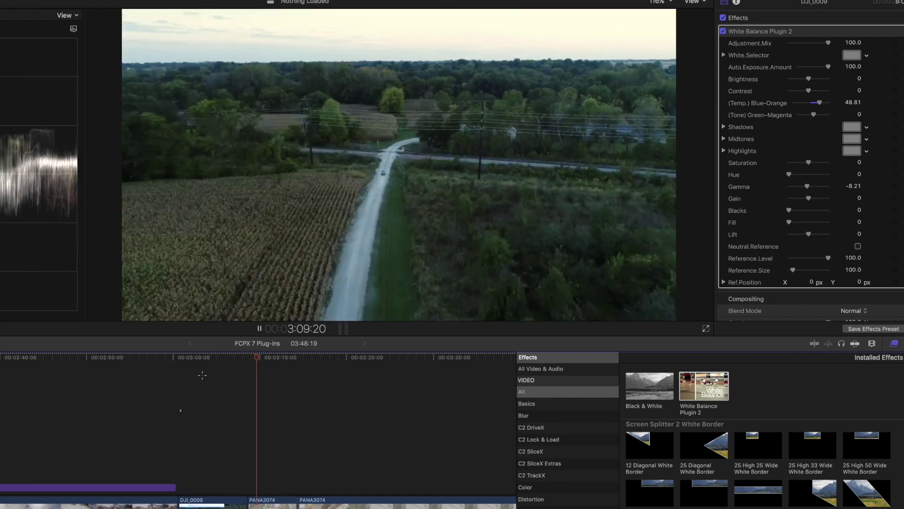
click(203, 360)
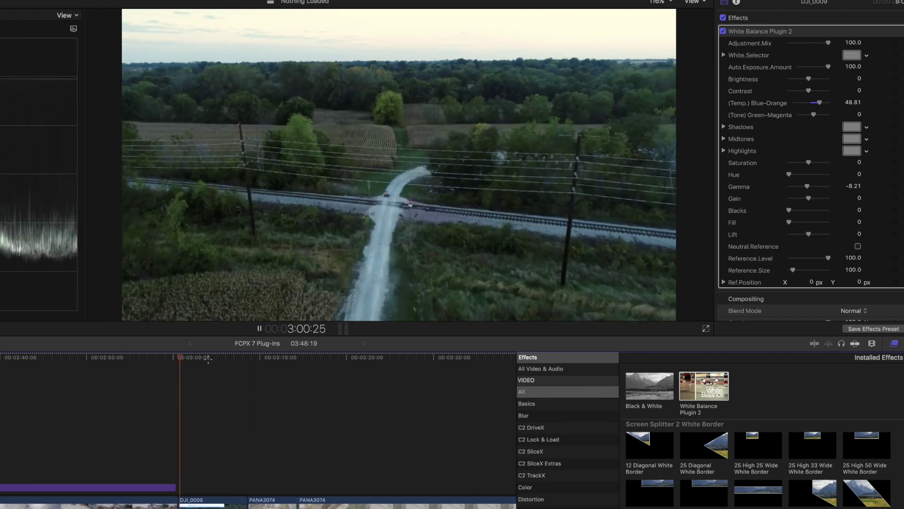
click(208, 360)
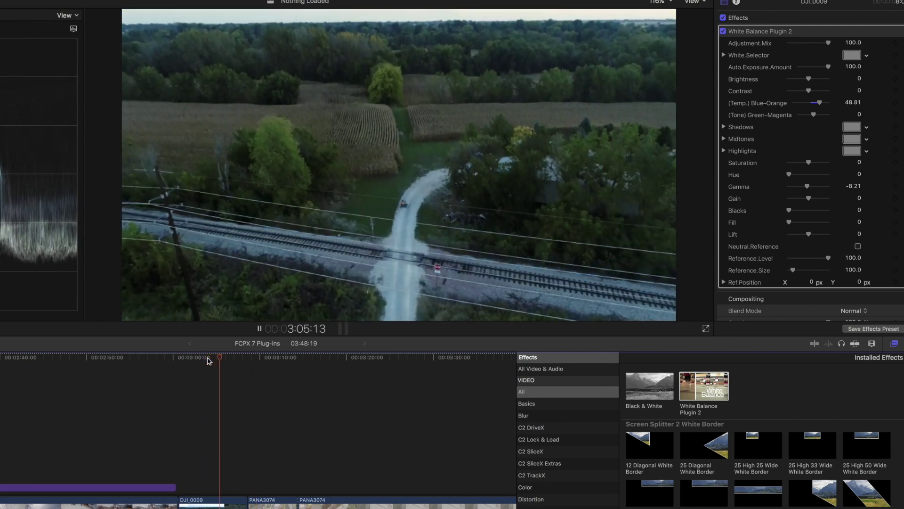
key(space)
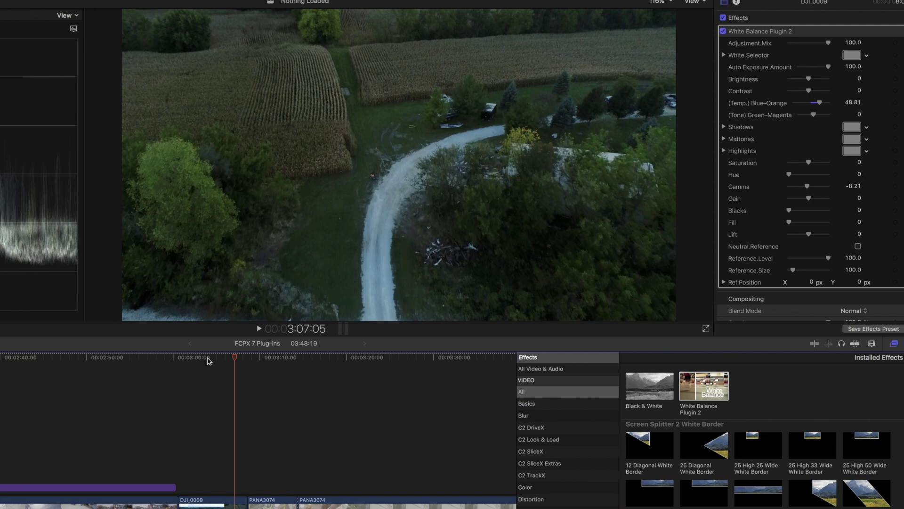
click(202, 465)
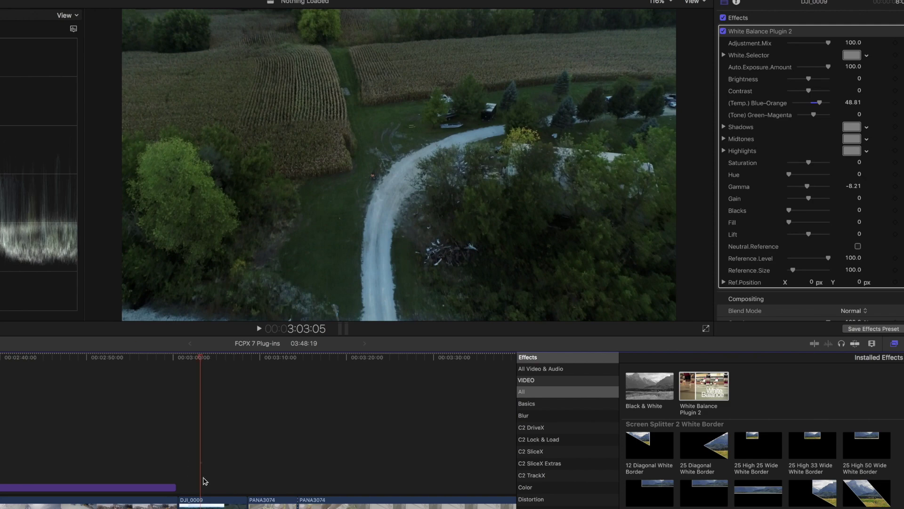
click(207, 504)
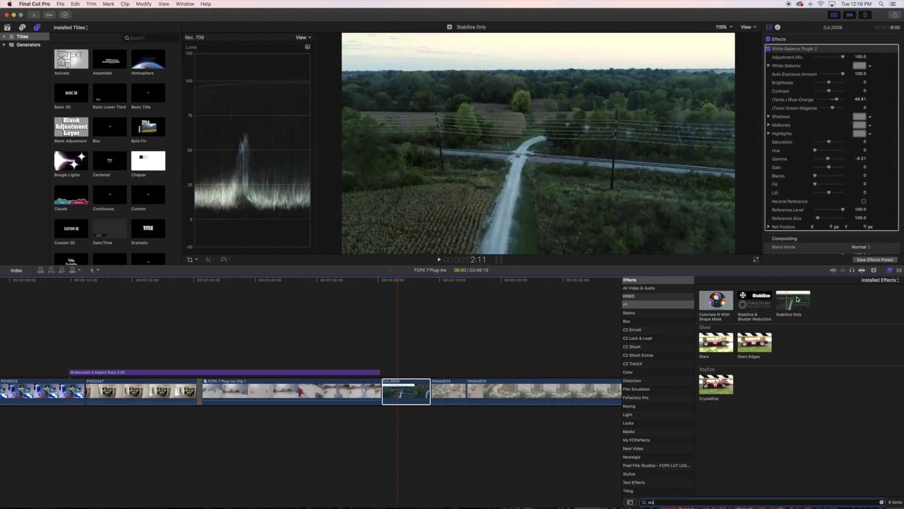
- Apply Stabilize Only to DJI_0009, track its motion, and play the stabilized result
drag(794, 303, 401, 390)
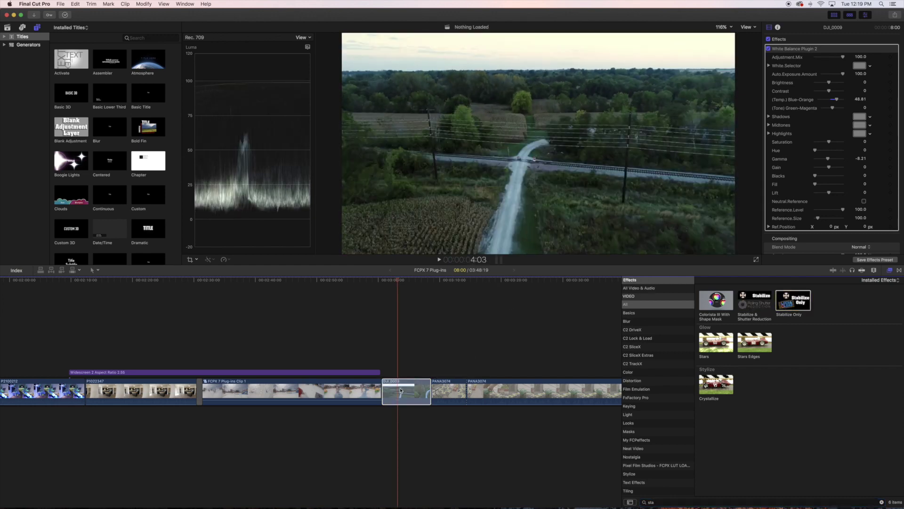
click(448, 245)
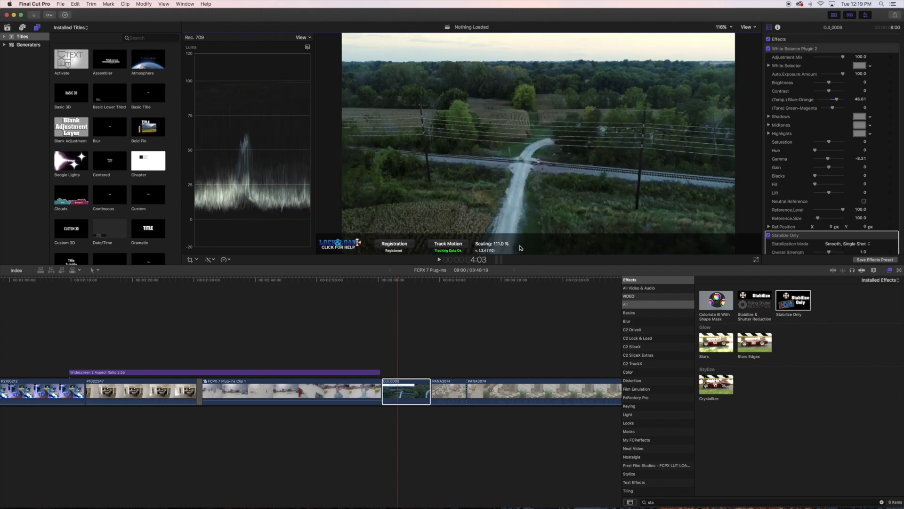
scroll(807, 200, down, 4)
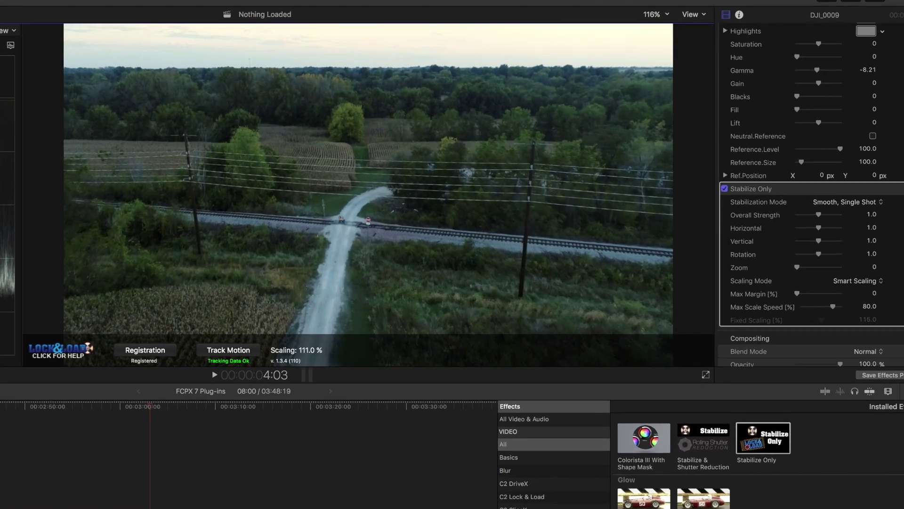
click(128, 409)
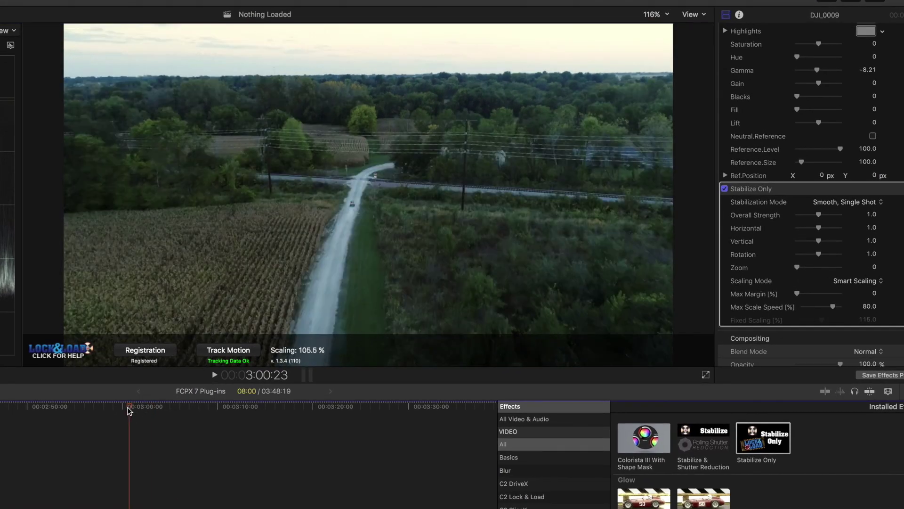
key(space)
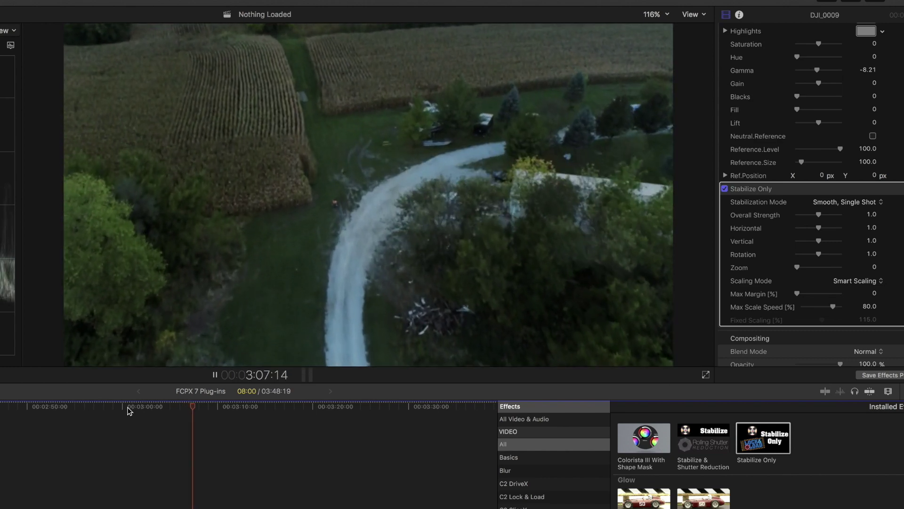
key(space)
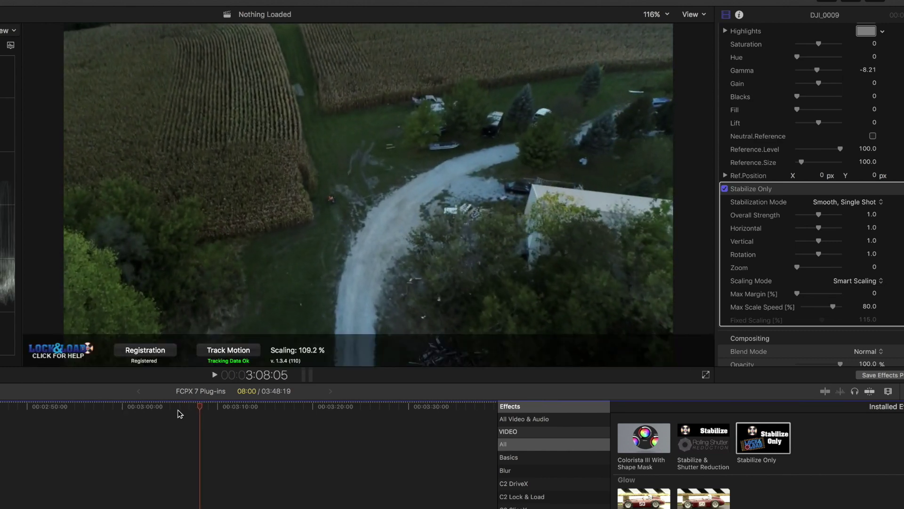
- Turn off stabilization on the drone clip and play it unstabilized for comparison
click(177, 484)
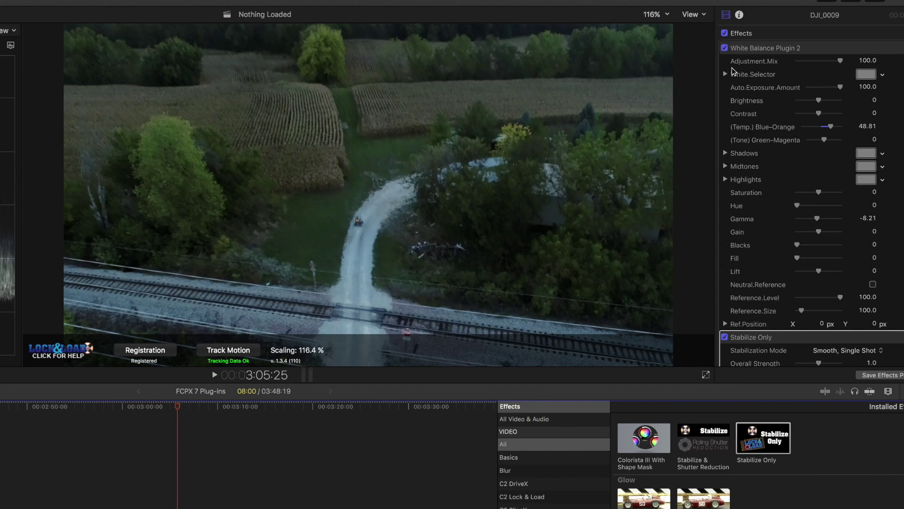
click(725, 337)
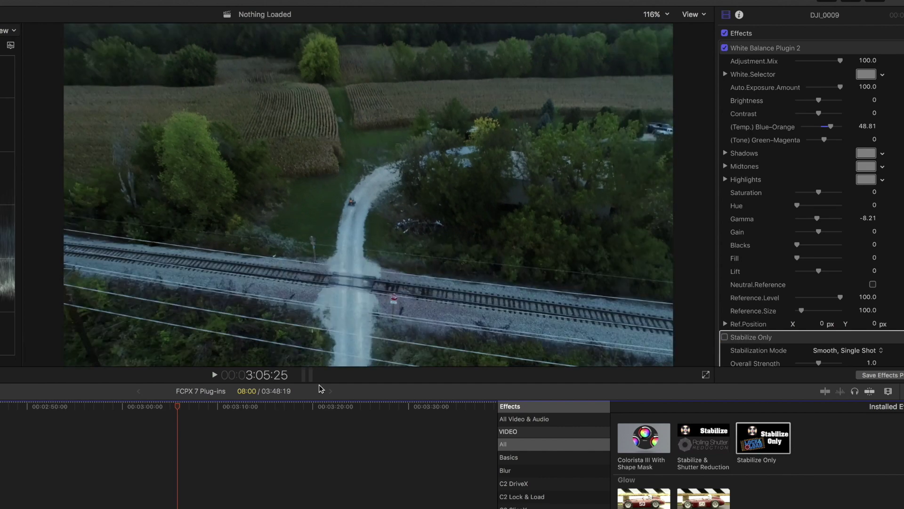
key(space)
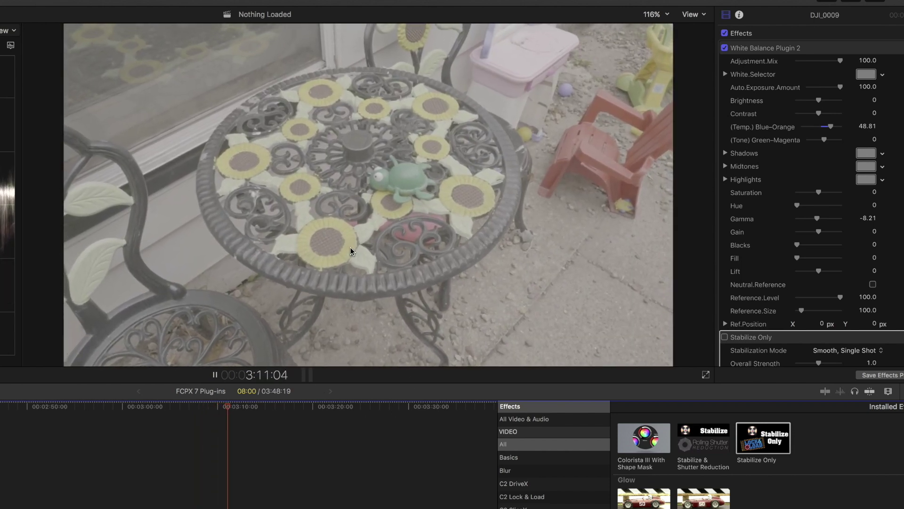
key(space)
- Stabilize table clip PANA3074 with Stabilize Only and motion tracking, then play it back
key(c)
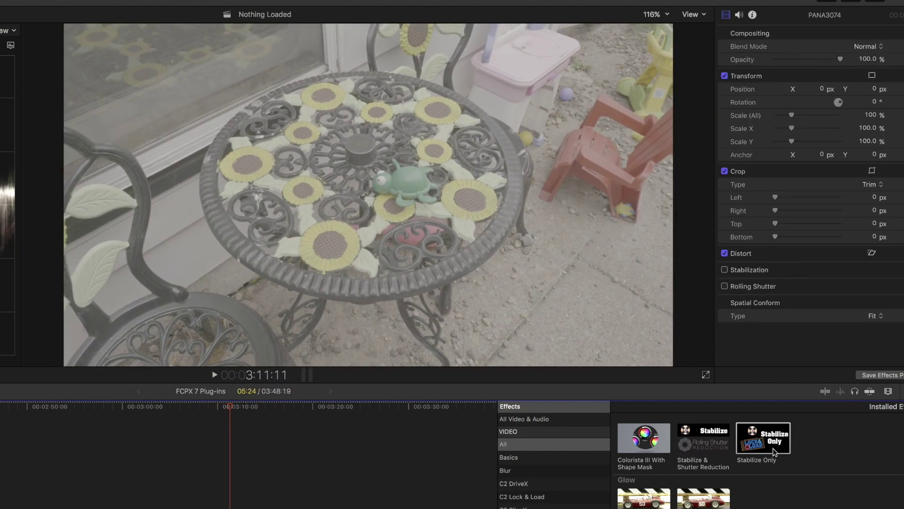
double_click(763, 438)
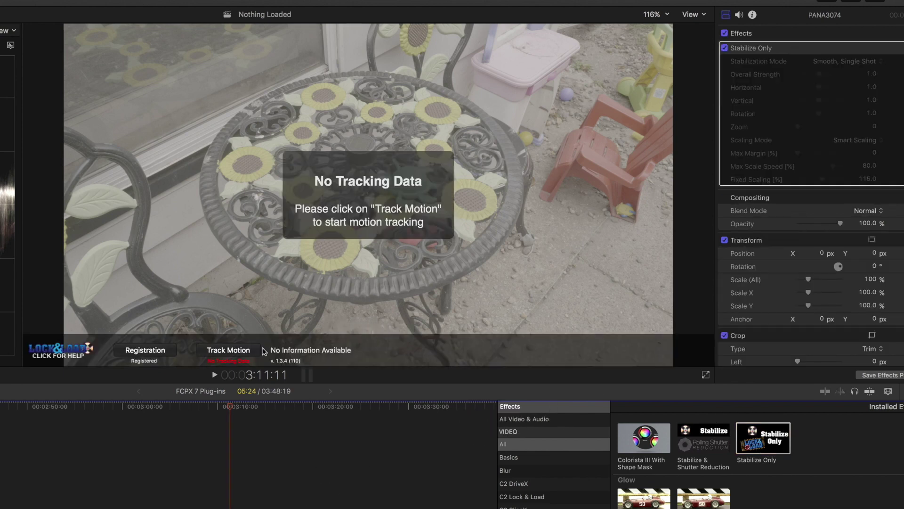
click(236, 350)
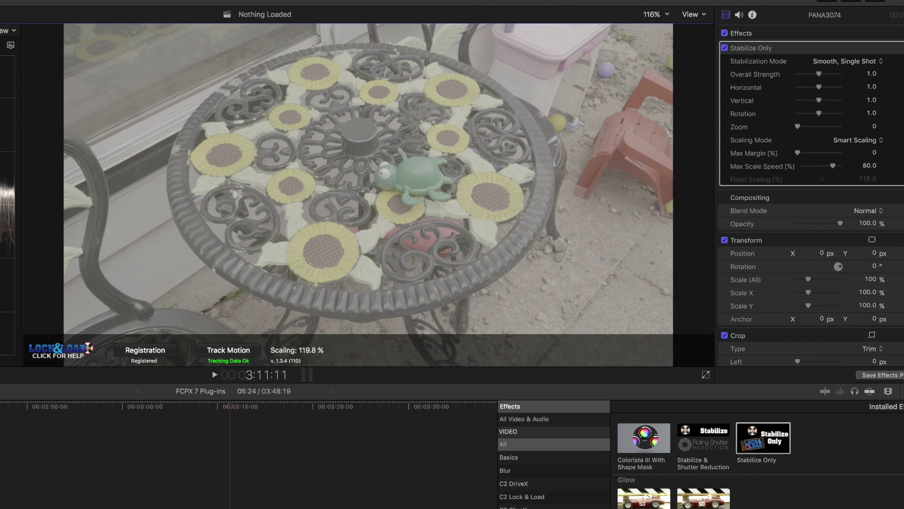
click(200, 408)
key(space)
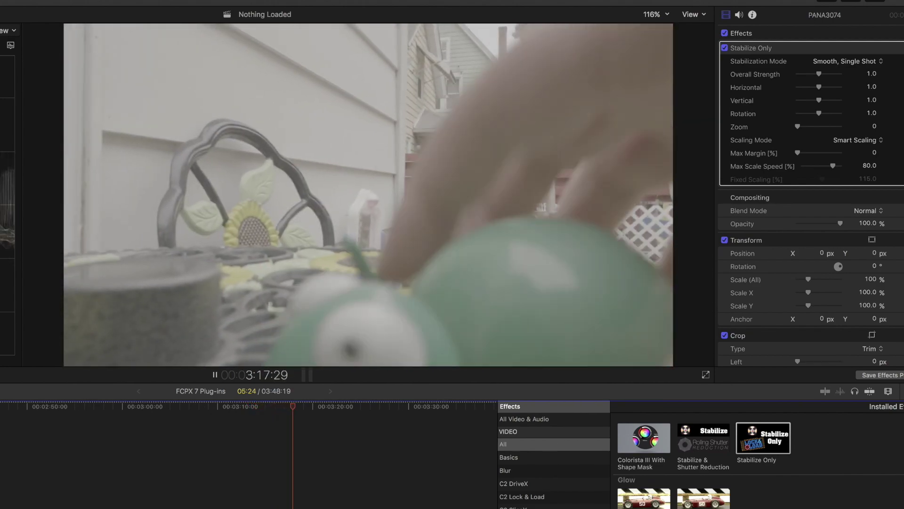
scroll(675, 495, down, 10)
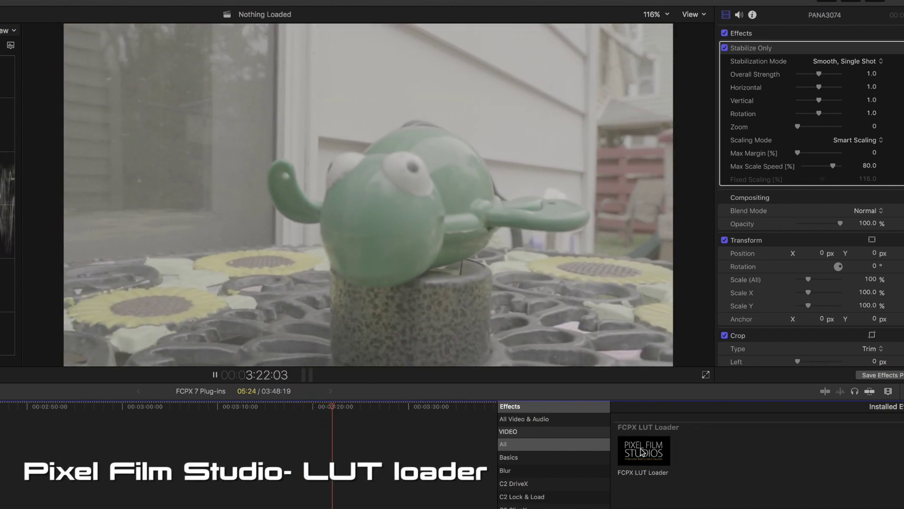
drag(654, 453, 351, 508)
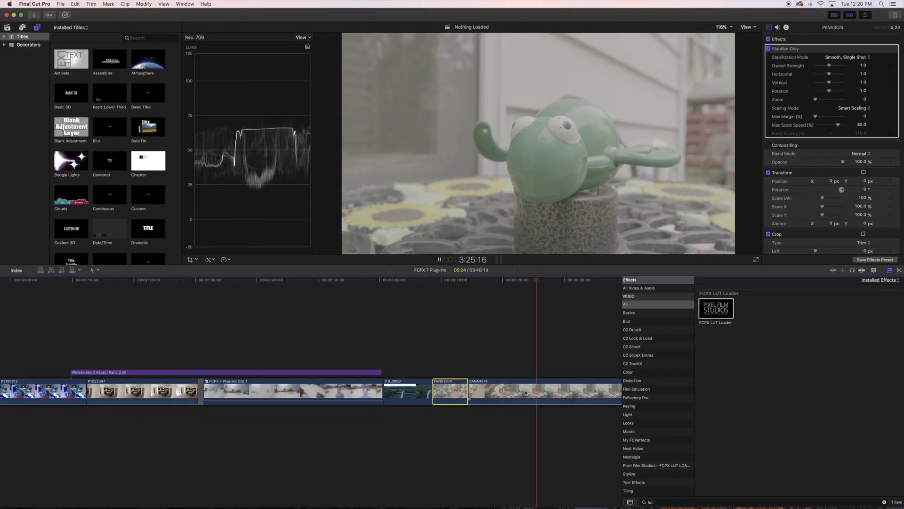
- Load the Kodak Killer LUT into FCPX LUT Loader on PANA3074, then disable the effect
drag(526, 392, 523, 391)
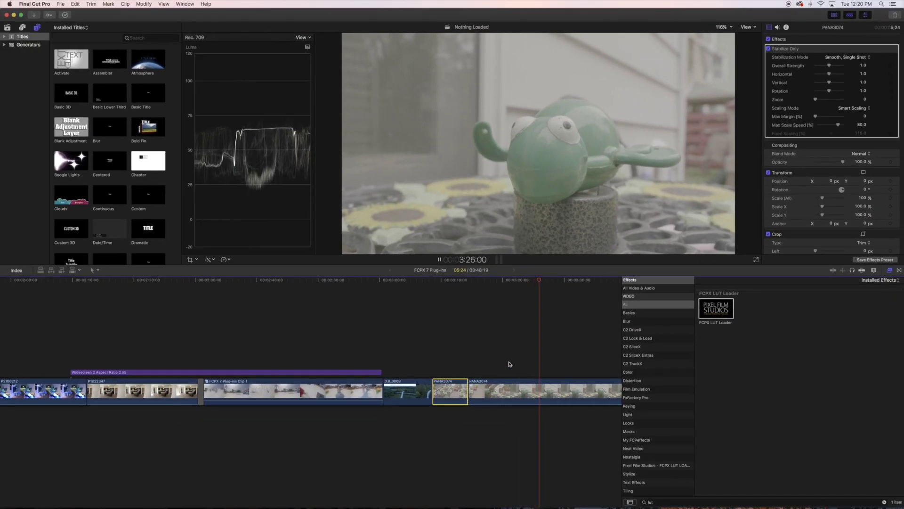
scroll(508, 365, right, 5)
click(489, 386)
key(space)
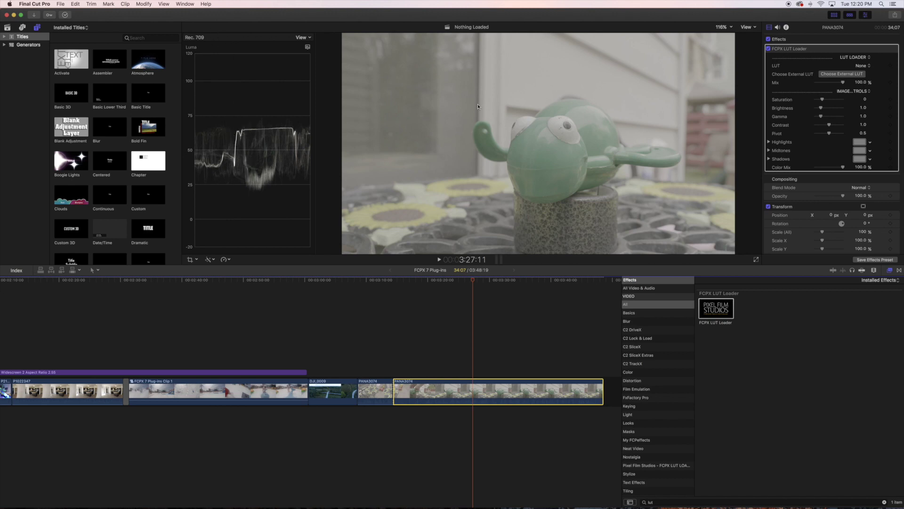
click(845, 74)
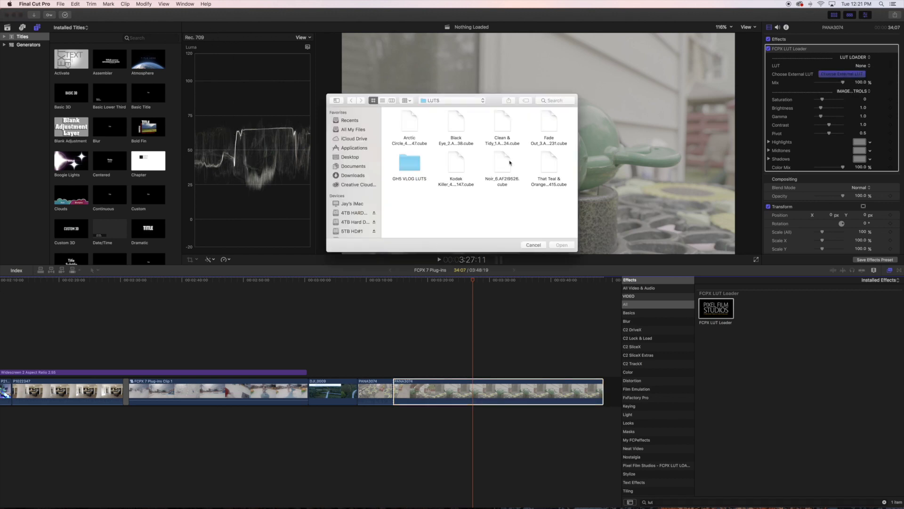
click(457, 161)
key(Return)
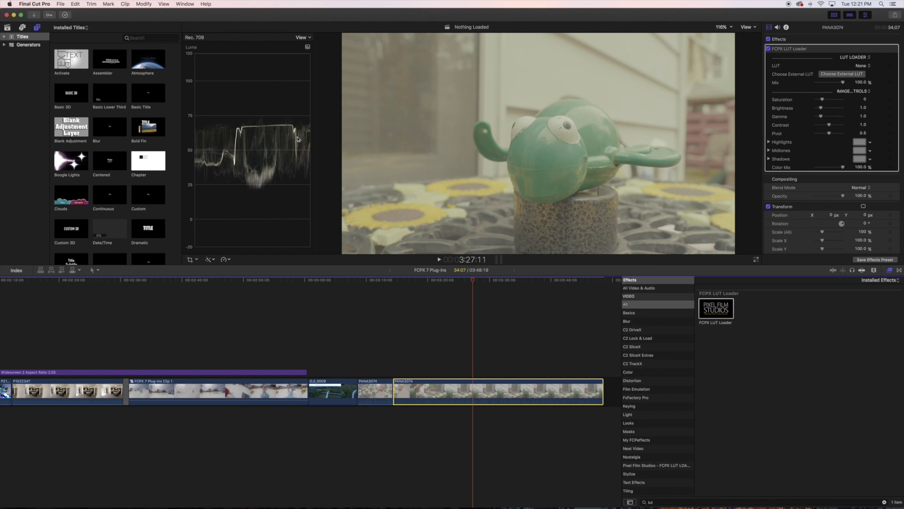
click(768, 48)
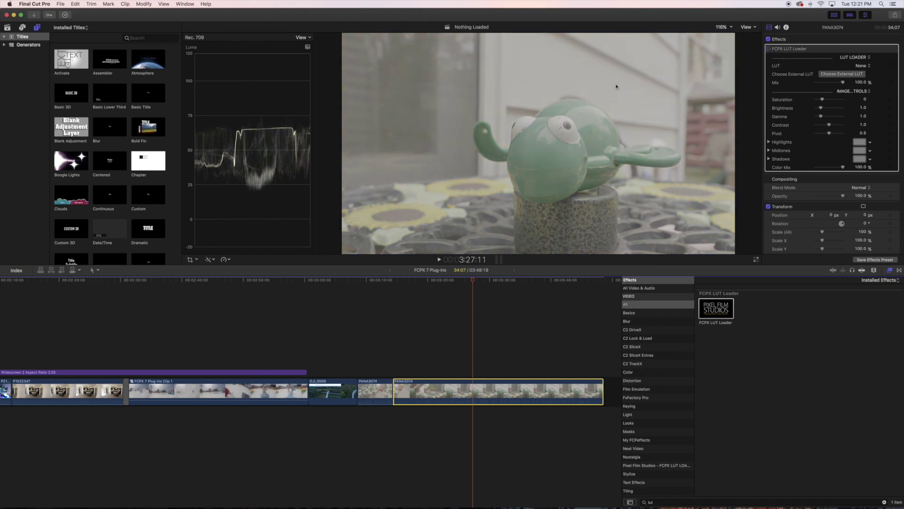
- Add a Color Board correction with highlights at 31% and shadows at -33%, then re-enable LUT Loader
click(208, 259)
click(226, 279)
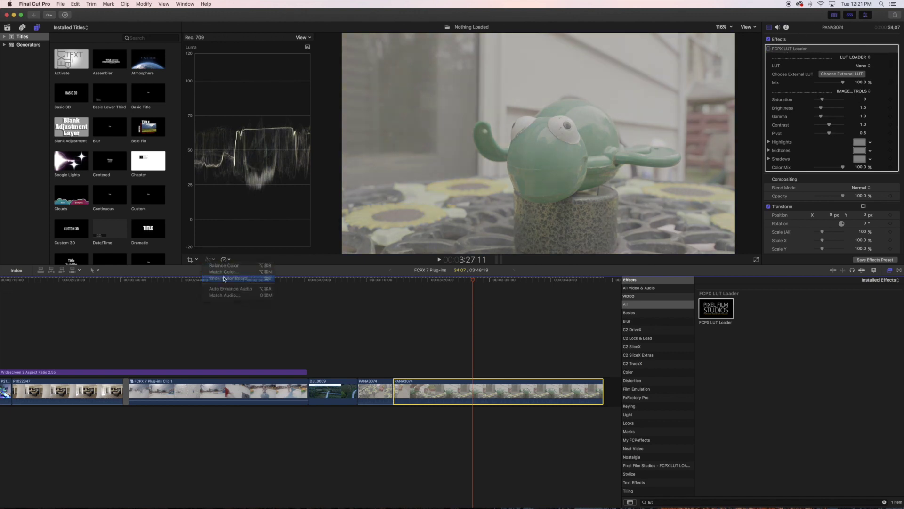
click(871, 37)
drag(876, 89, 877, 79)
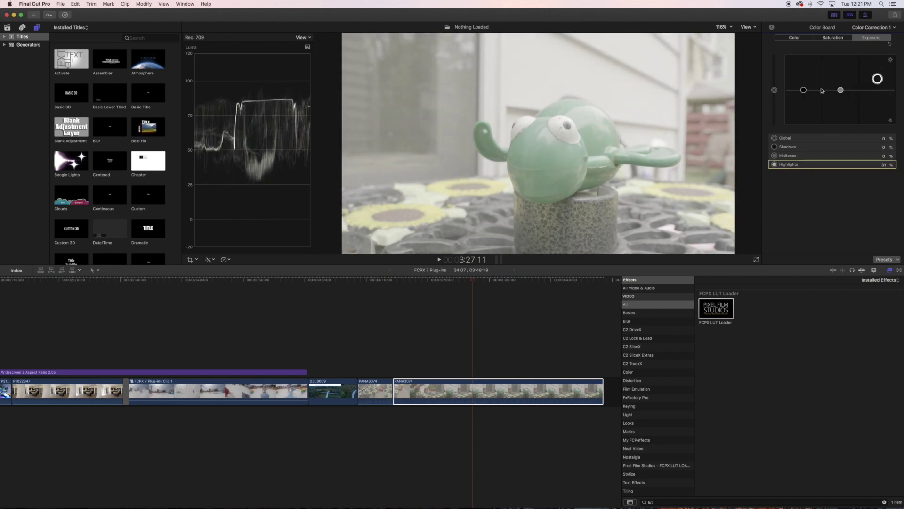
click(803, 91)
drag(804, 90, 803, 102)
click(770, 27)
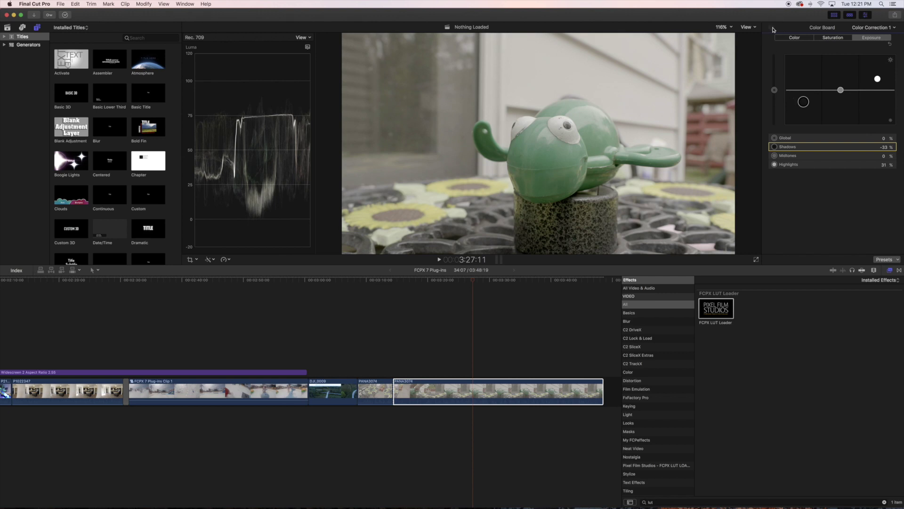
click(768, 49)
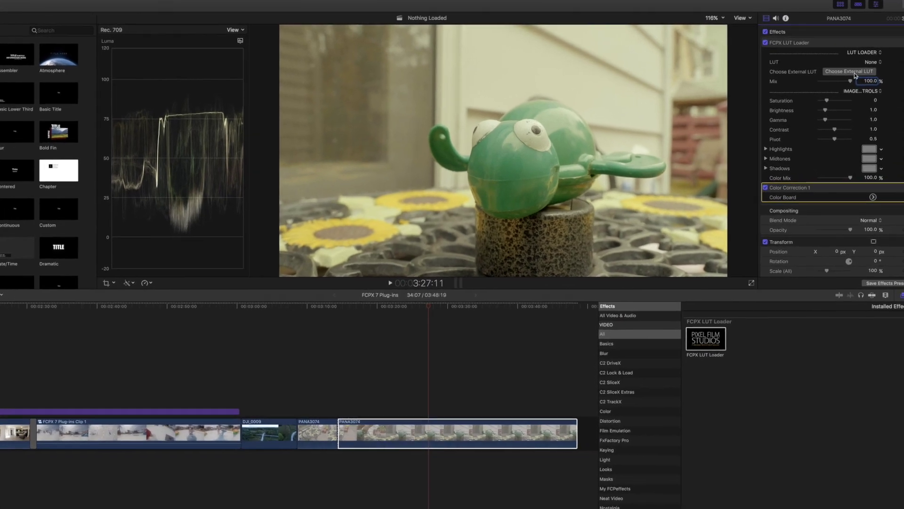
- Delete FCPX LUT Loader and re-apply it to PANA3074 after the colour correction
click(842, 74)
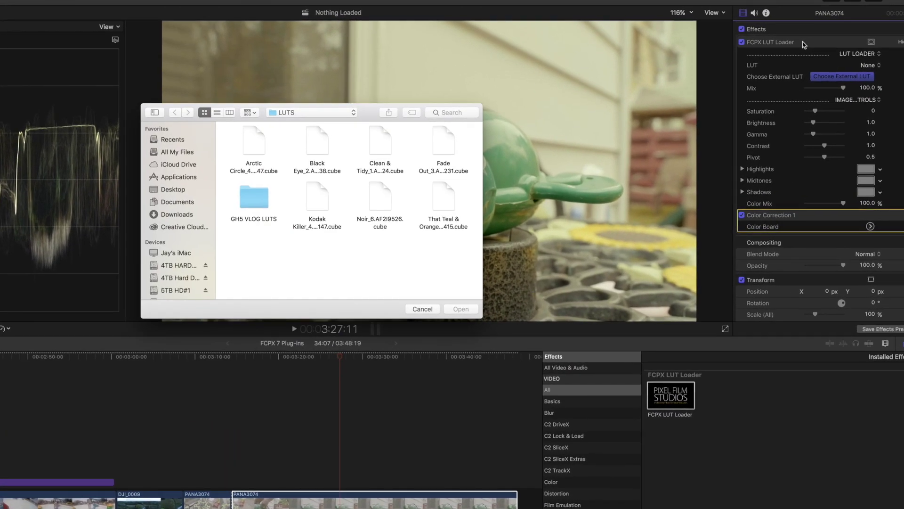
click(422, 313)
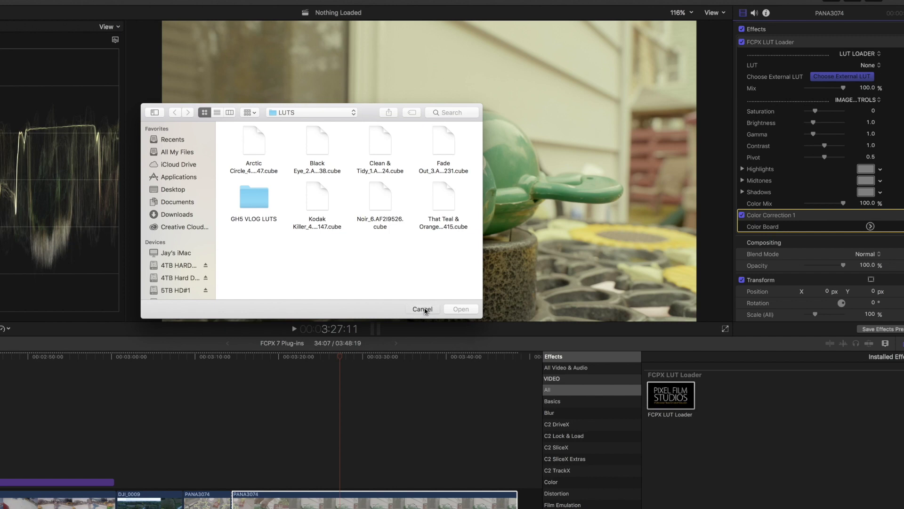
click(799, 43)
key(Delete)
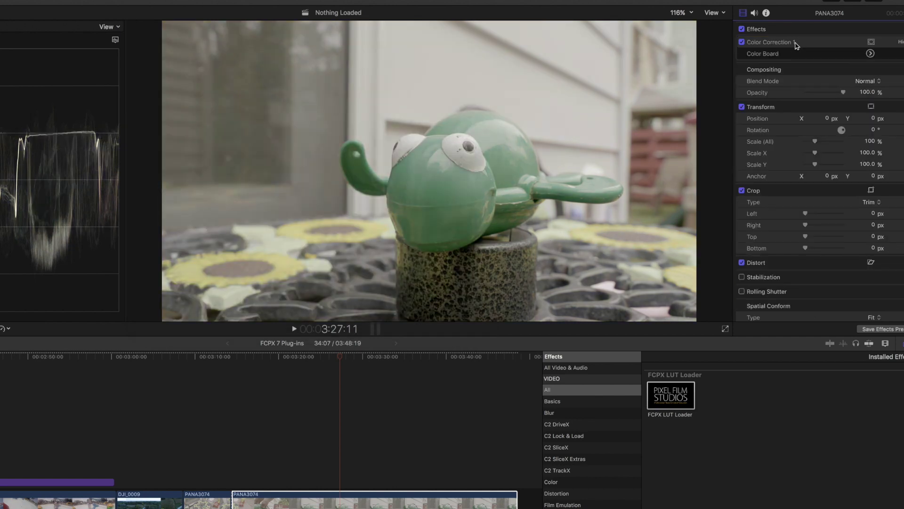
drag(670, 397, 353, 500)
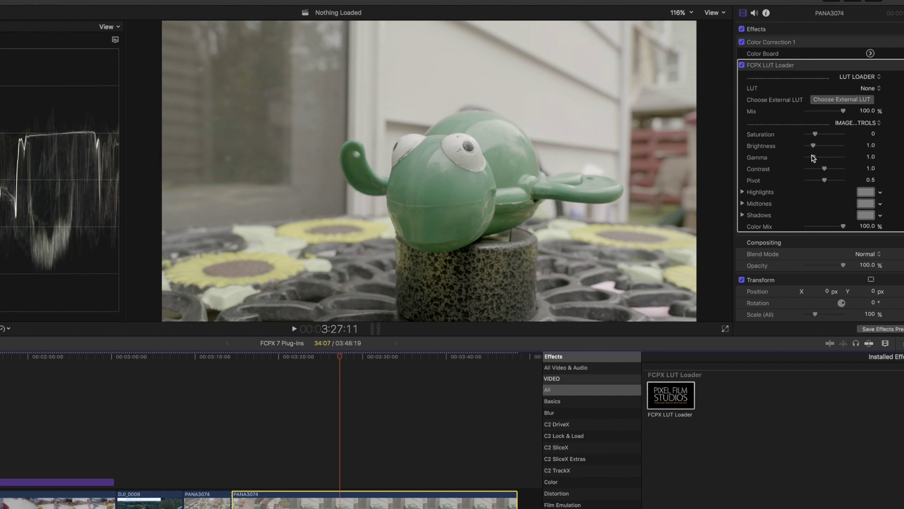
- Set LUT Loader gamma to 1.27, lower midtone green, load the Black Eye LUT at about 55% mix
drag(814, 159, 826, 169)
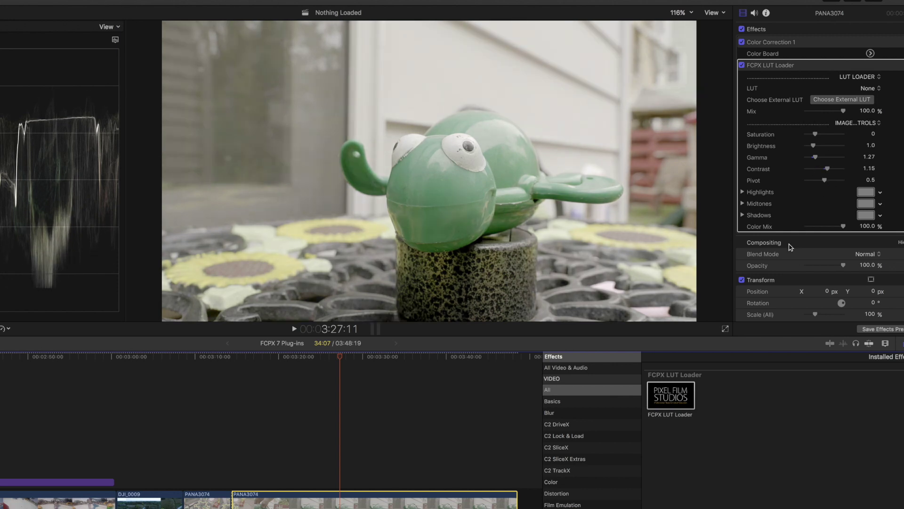
click(742, 203)
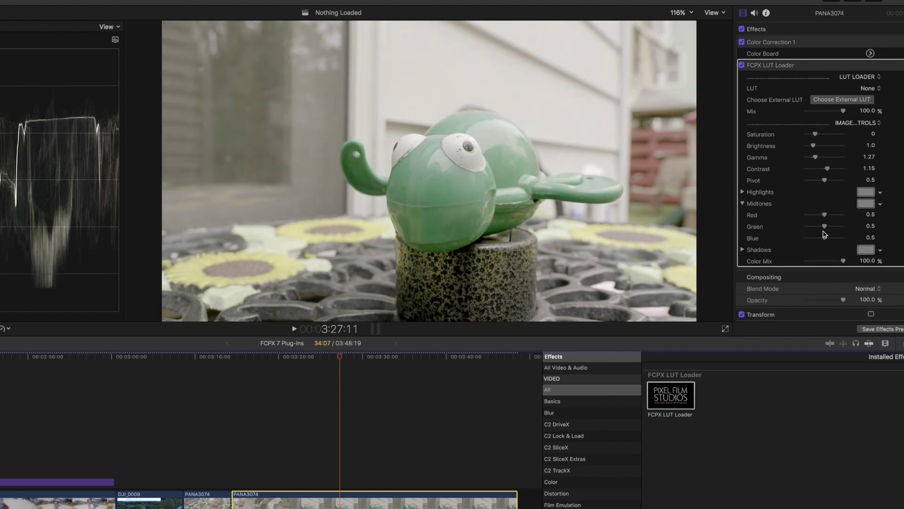
drag(825, 228, 824, 227)
click(743, 249)
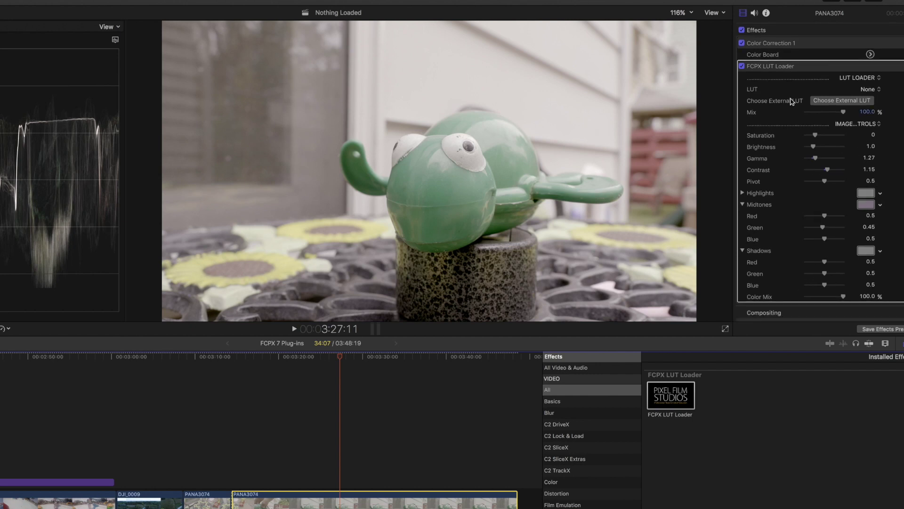
click(841, 99)
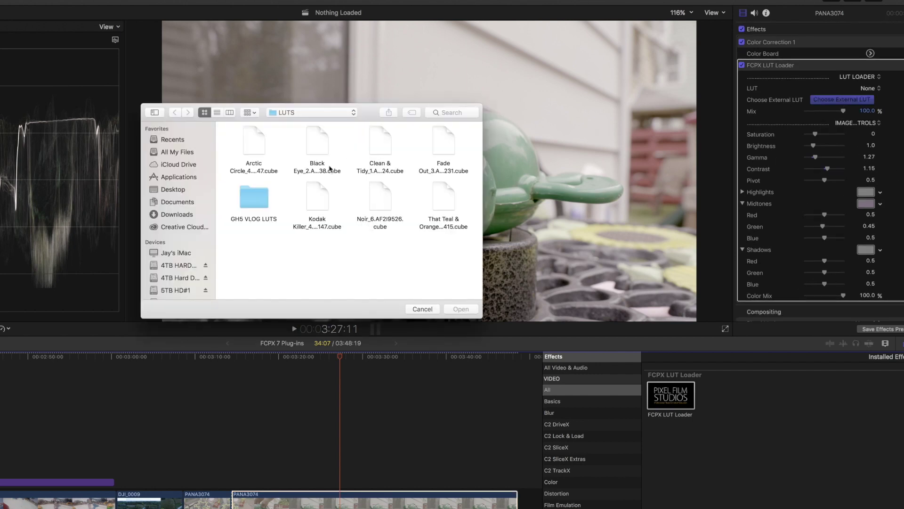
double_click(319, 150)
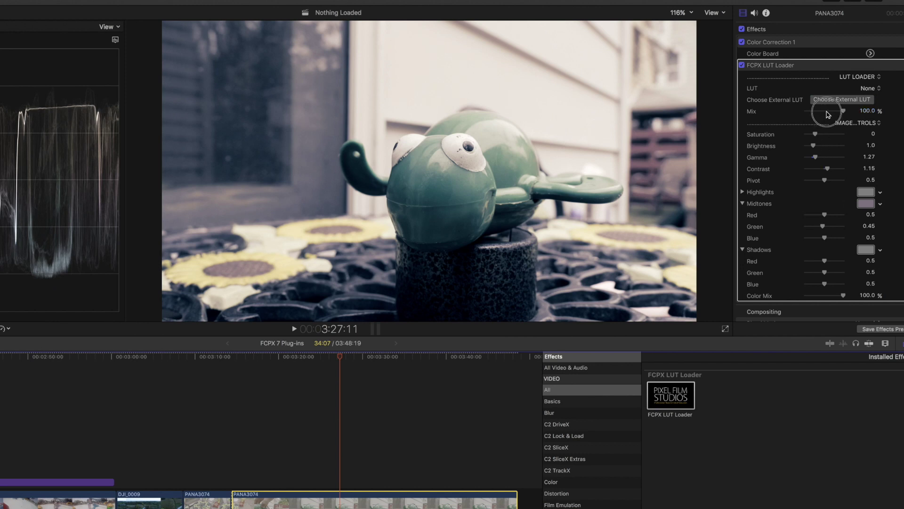
drag(828, 115, 803, 113)
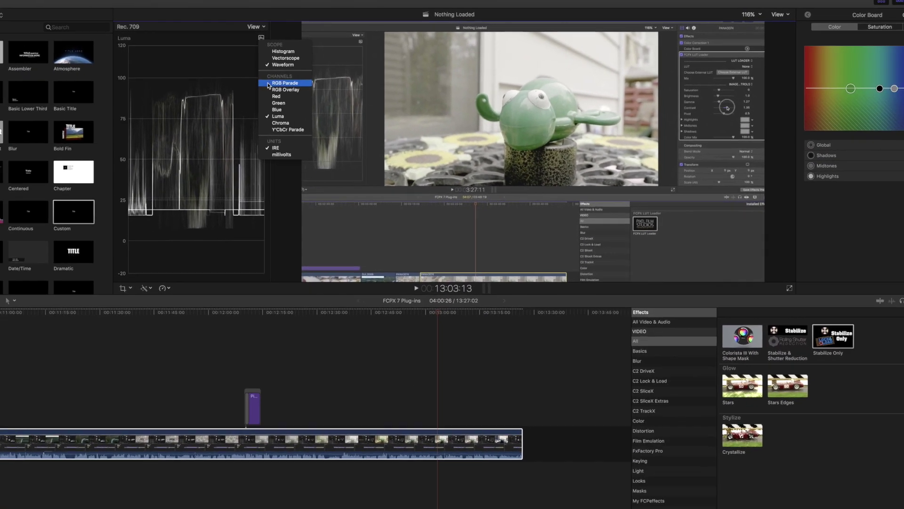
- Switch the scope to RGB Parade and adjust the highlights colour tint on the Color Board
click(269, 84)
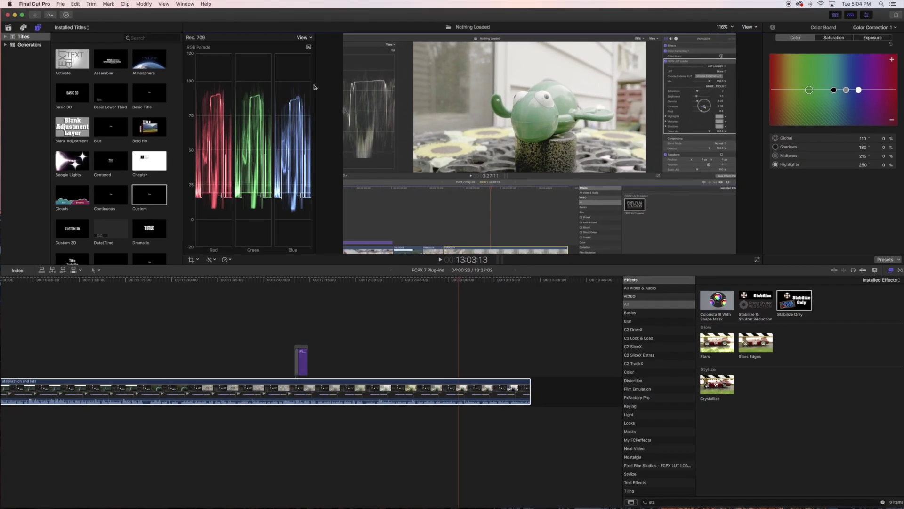
click(830, 39)
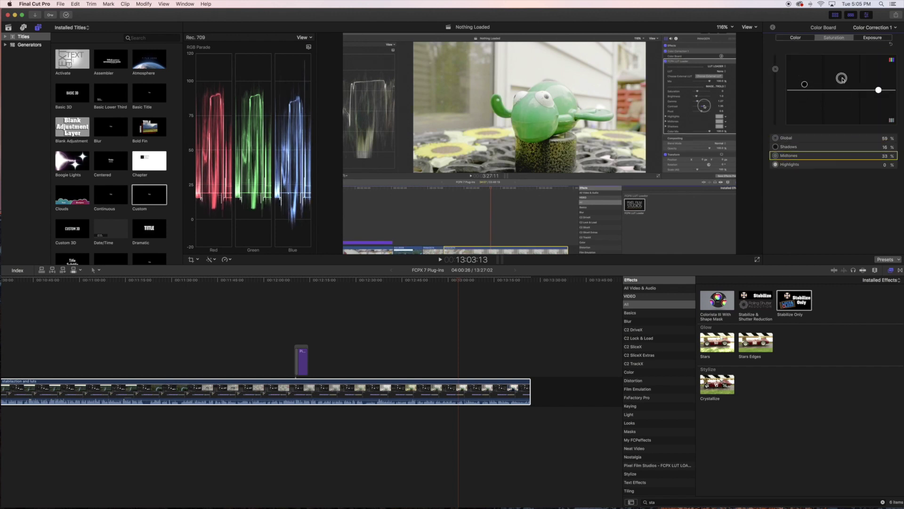
click(796, 37)
click(897, 90)
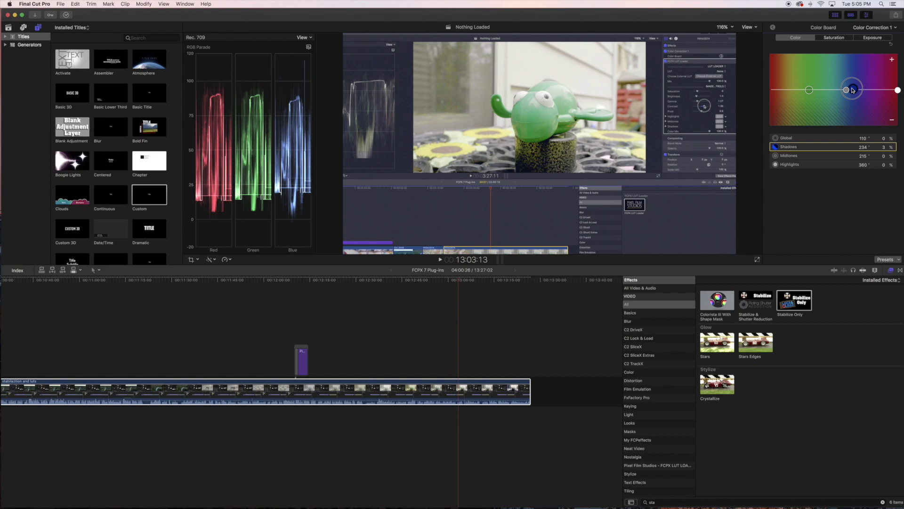